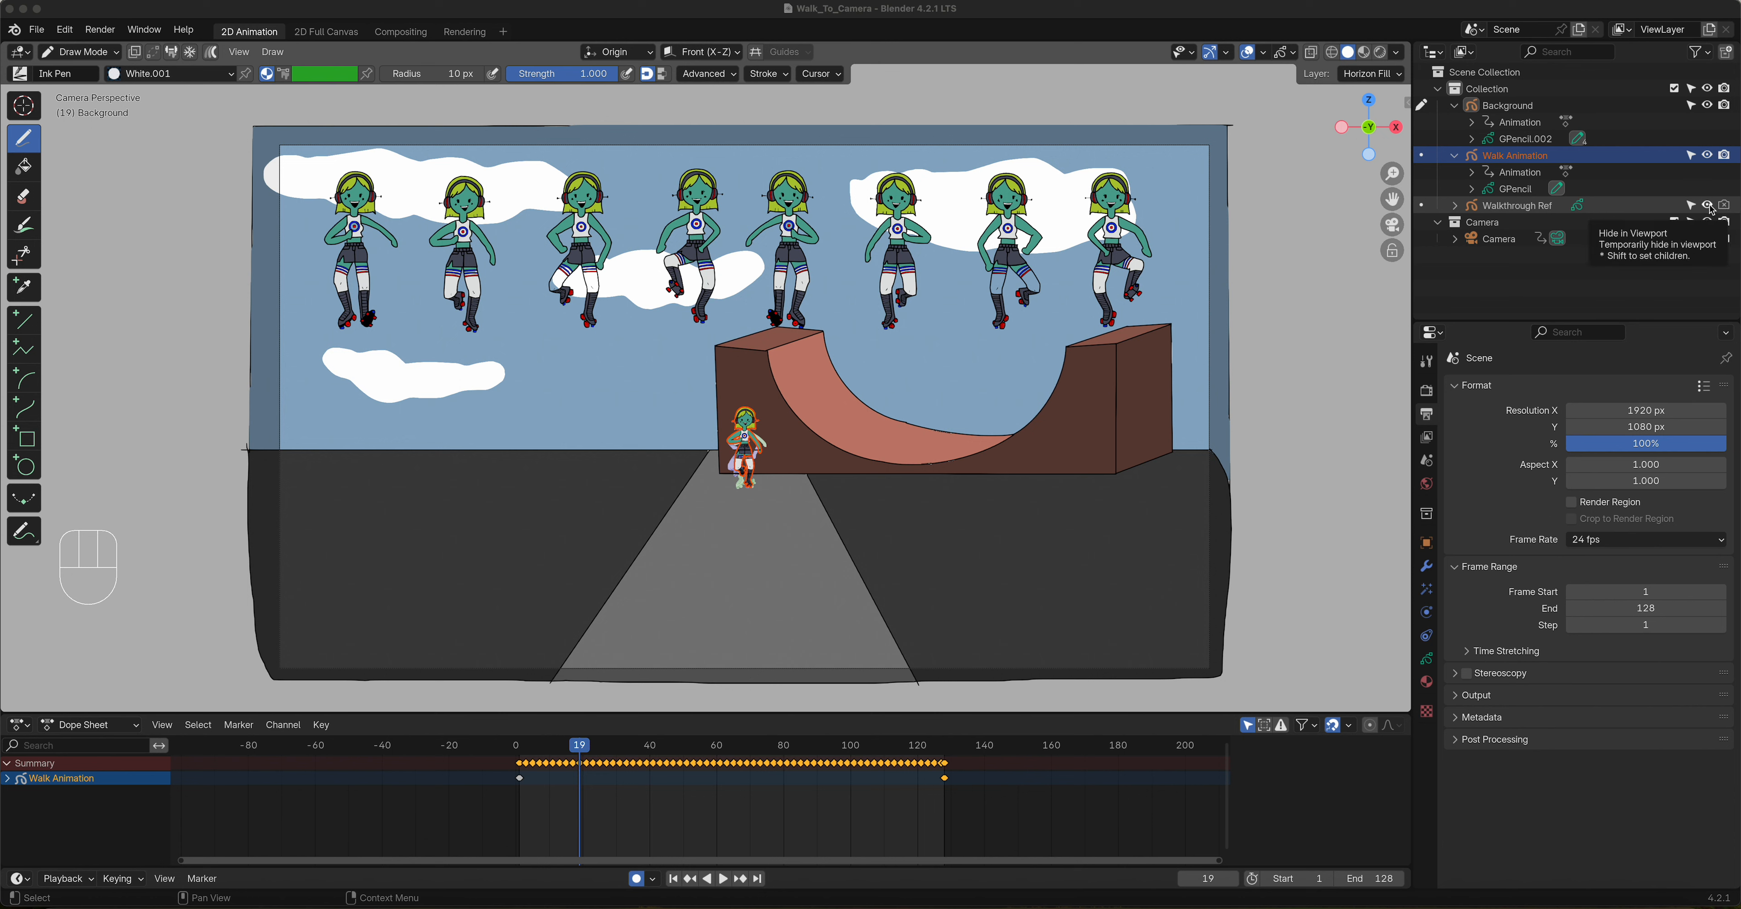
Step: Hide Walkthrough Ref in the viewport, hide Walk Animation in both viewport and renders, and select the Background object
click(1708, 205)
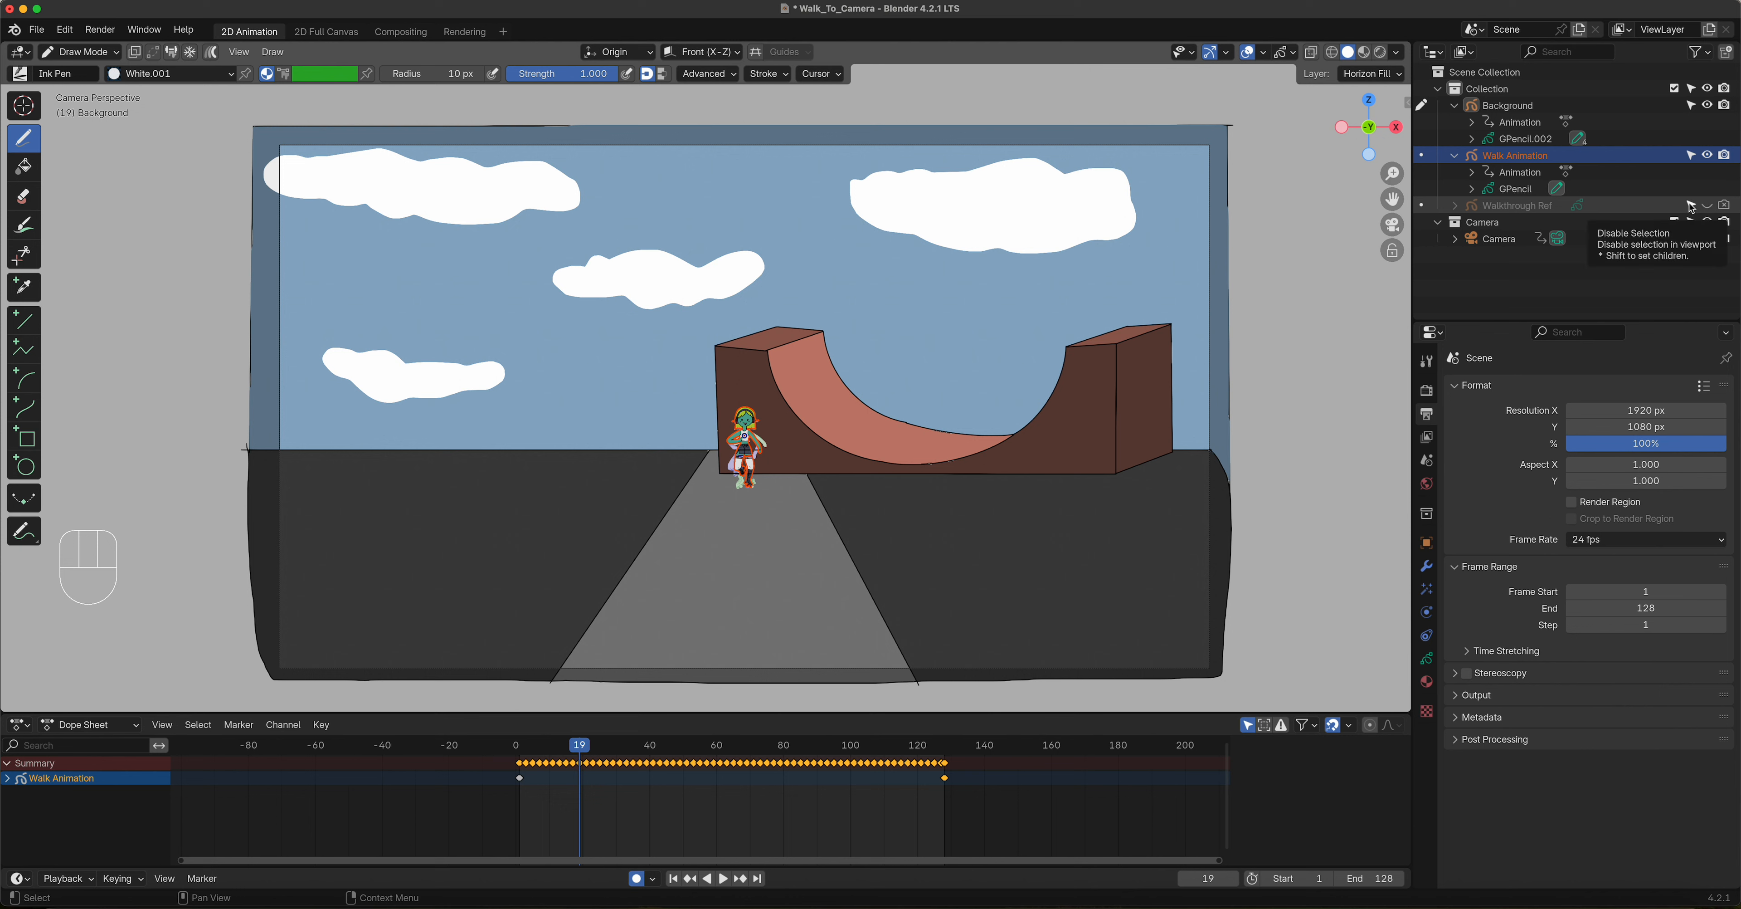
click(1725, 156)
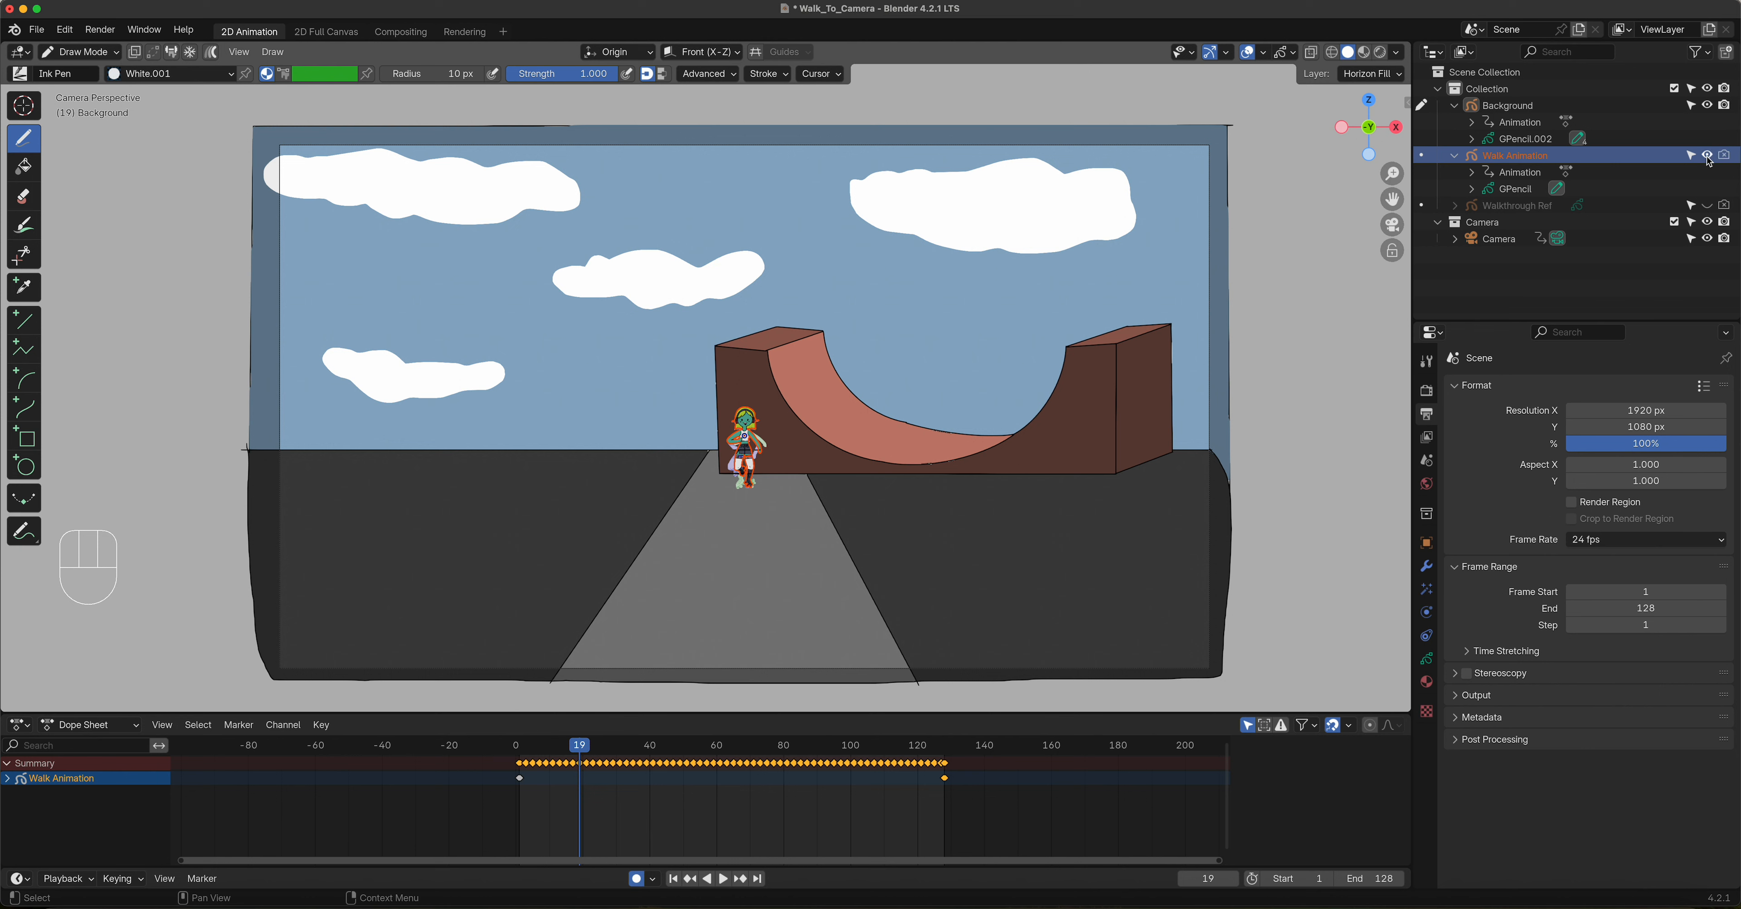
click(1708, 157)
click(1597, 106)
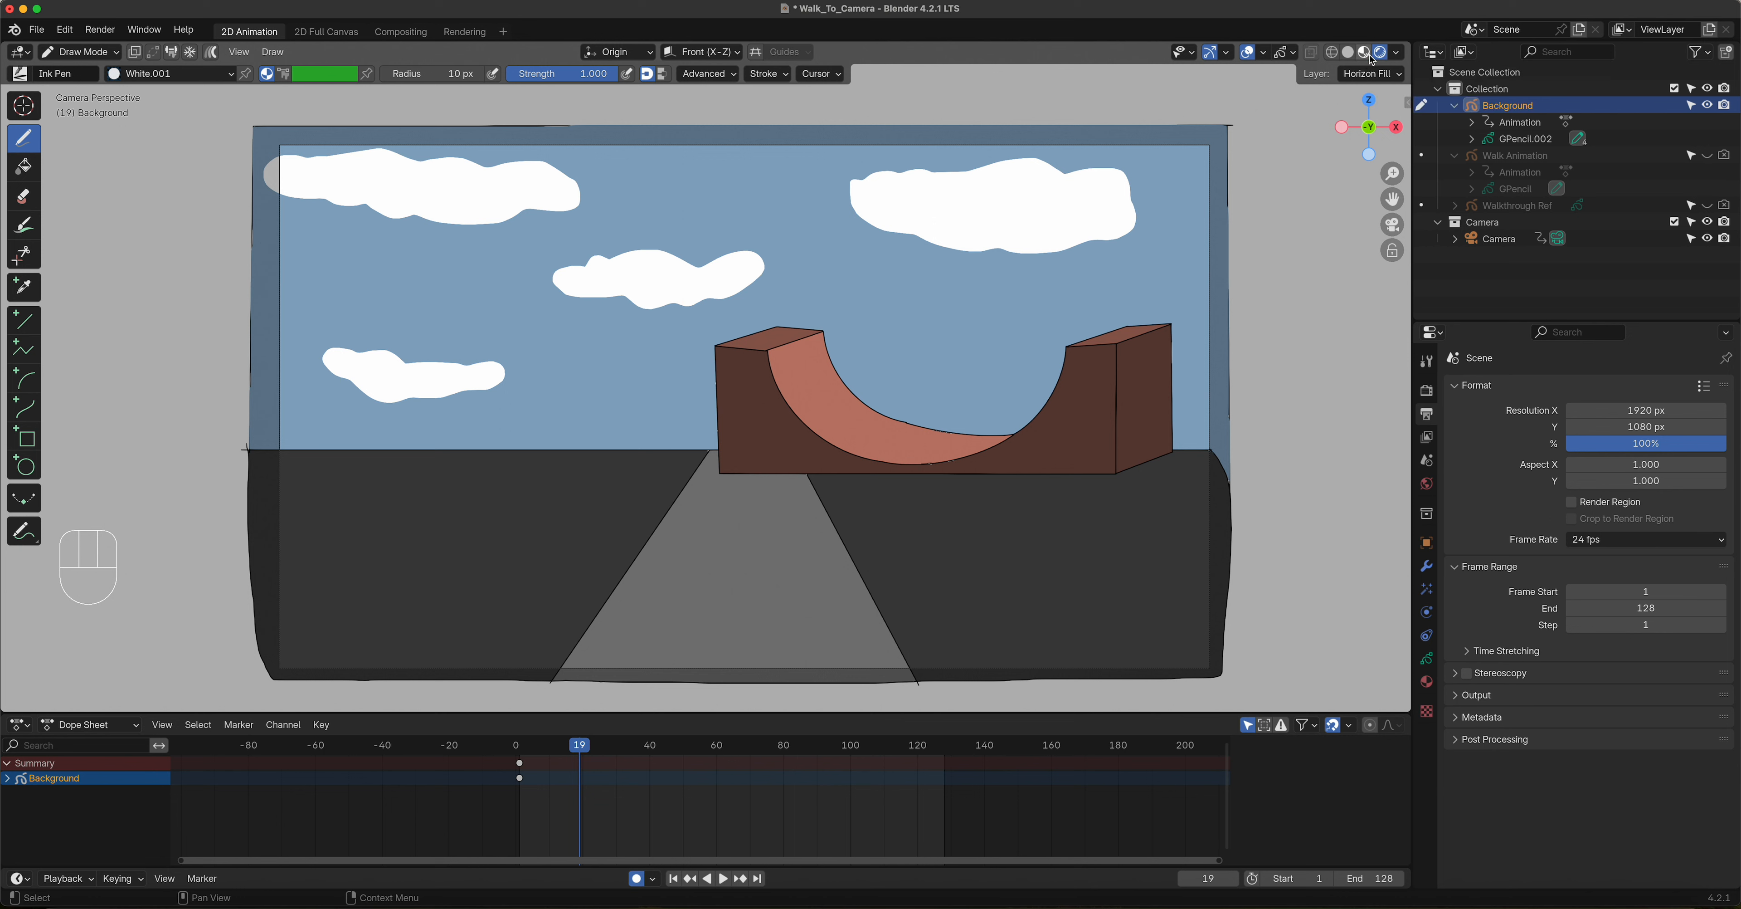
Step: Compare the background drawing in Solid and Rendered viewport shading, finishing in Rendered
click(1352, 56)
click(1383, 57)
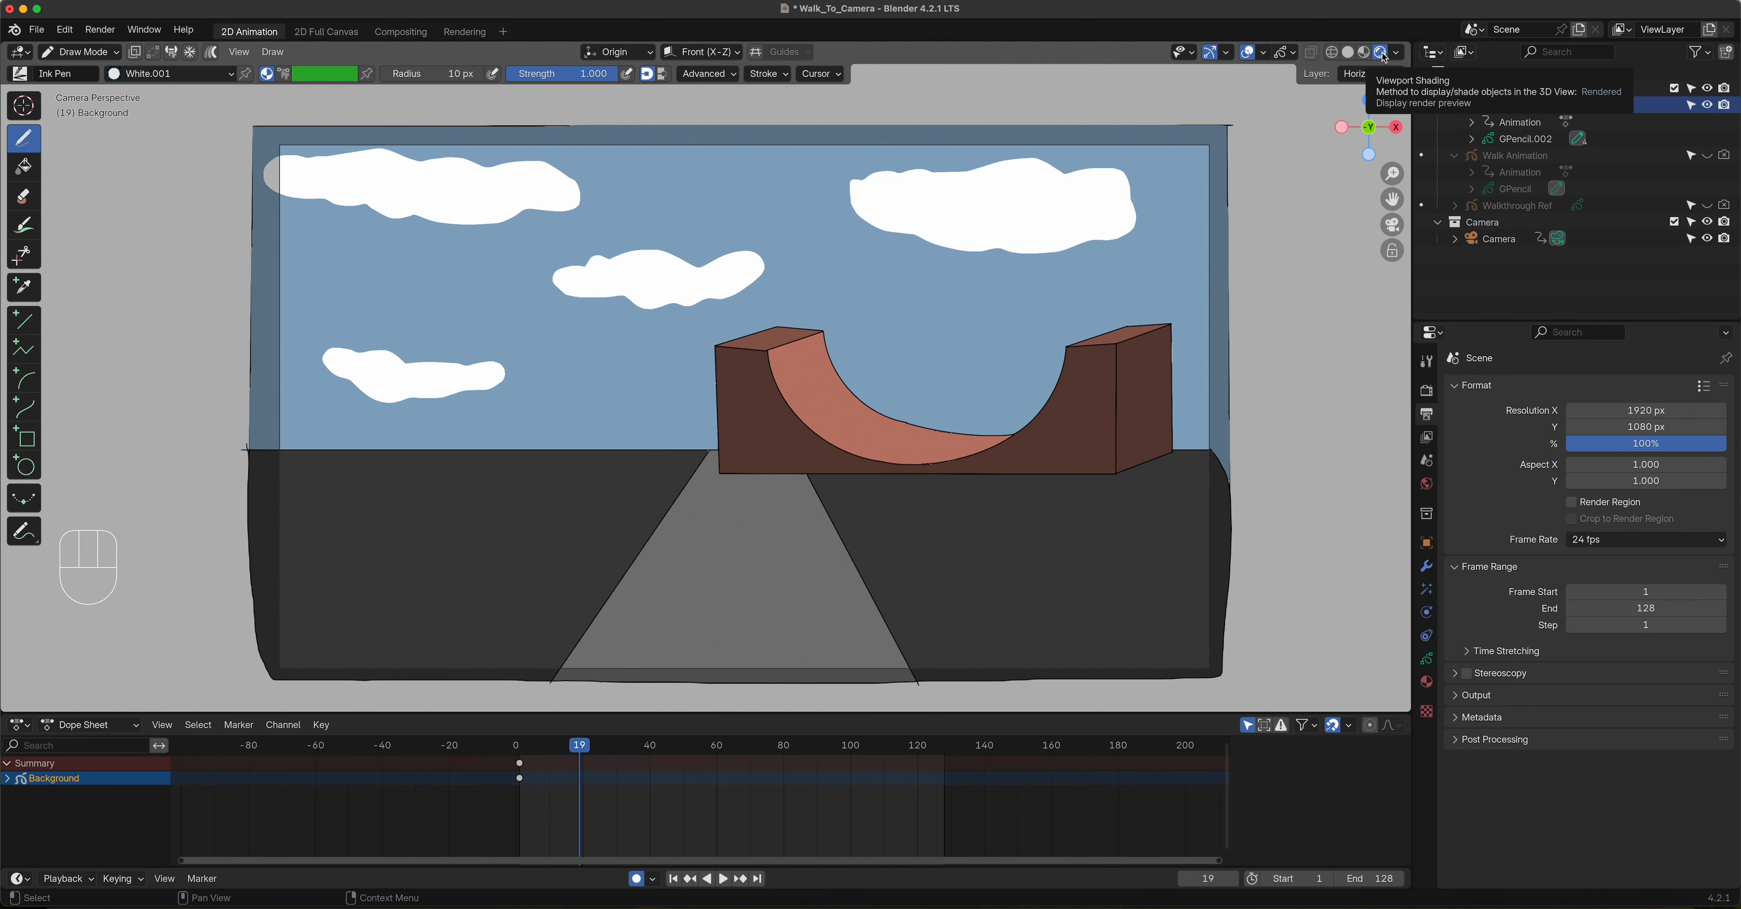
click(1351, 54)
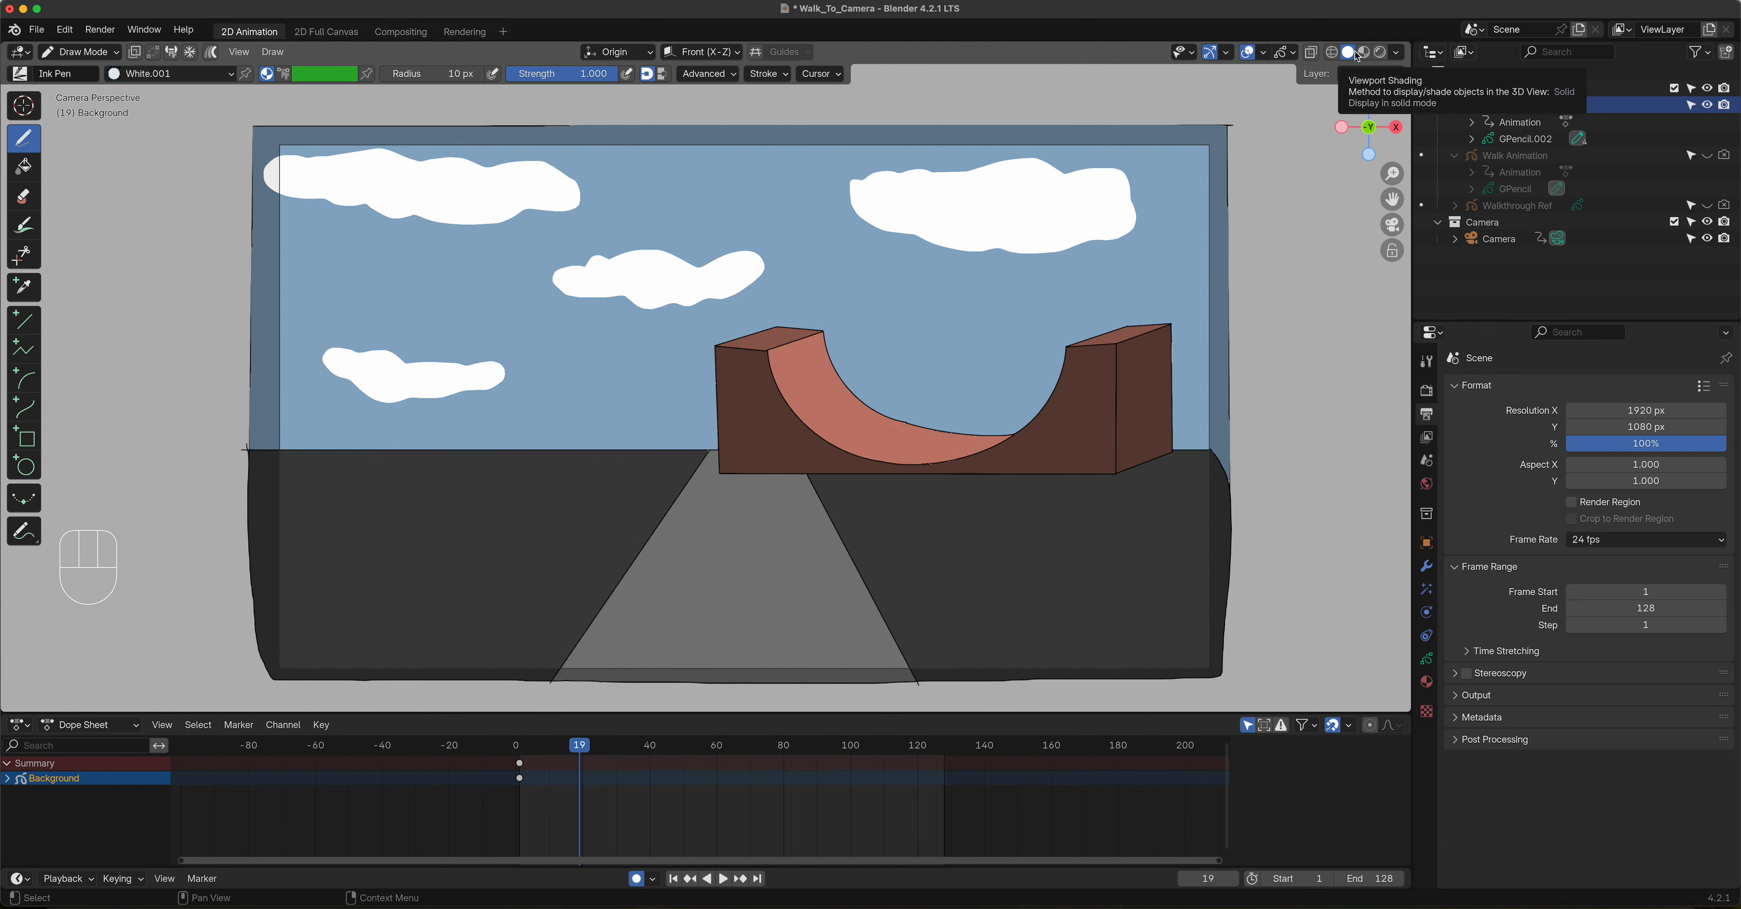
click(1380, 53)
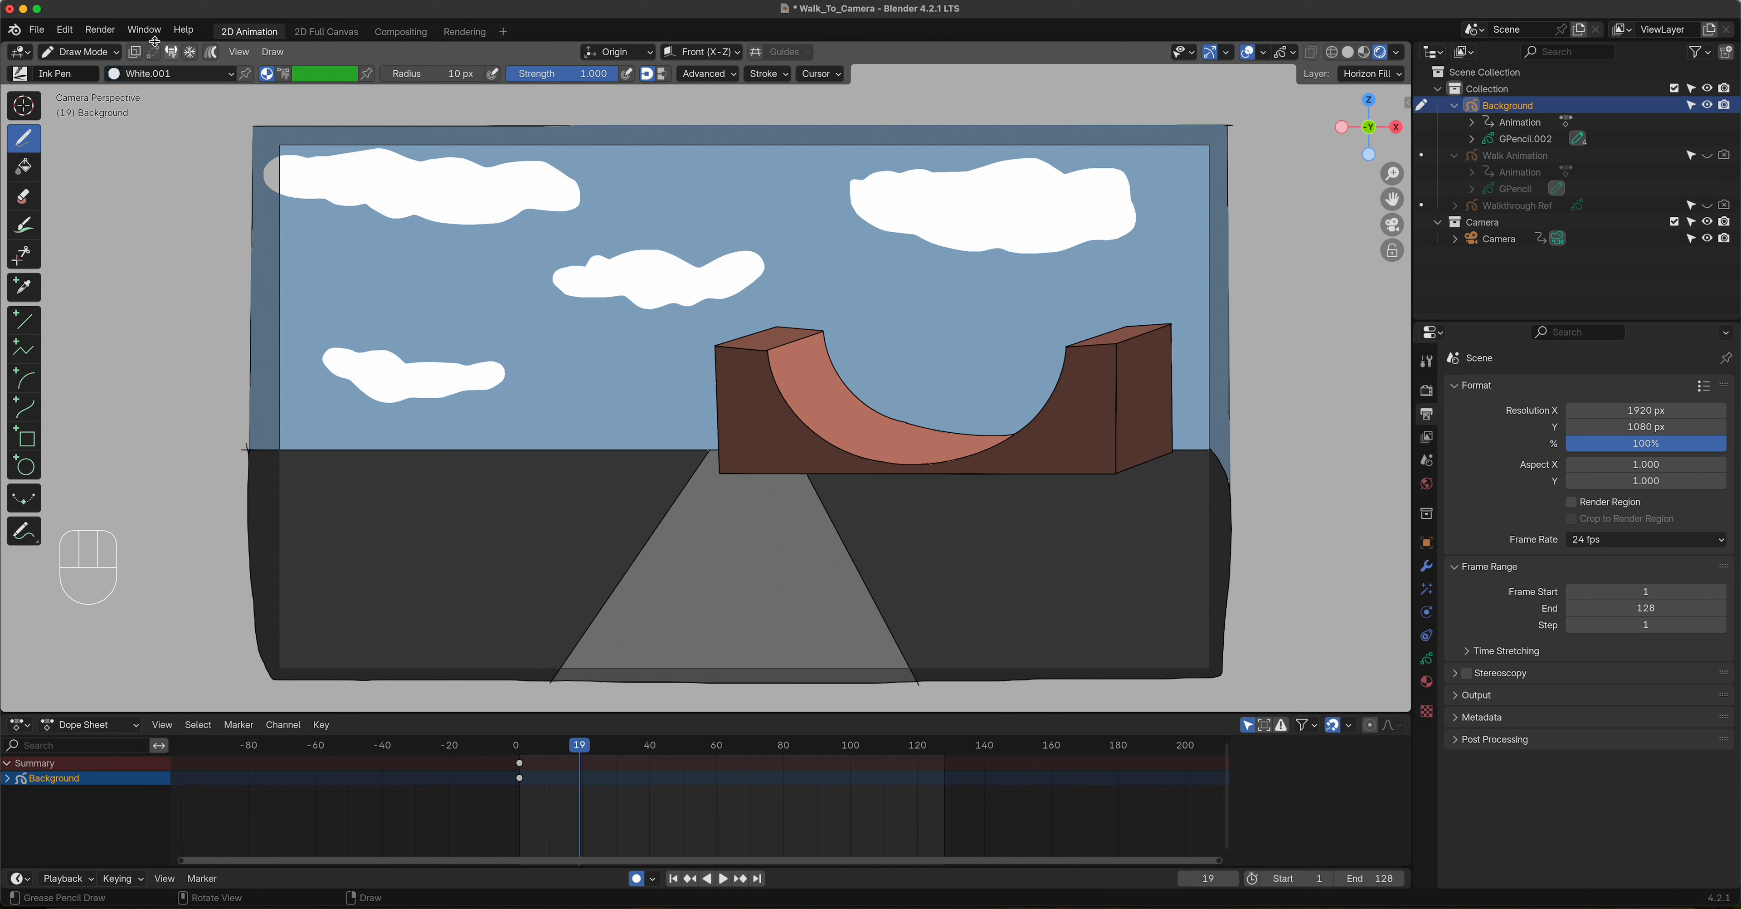
Step: Render the current frame of the background as a still image and move the render window over the viewport
click(106, 33)
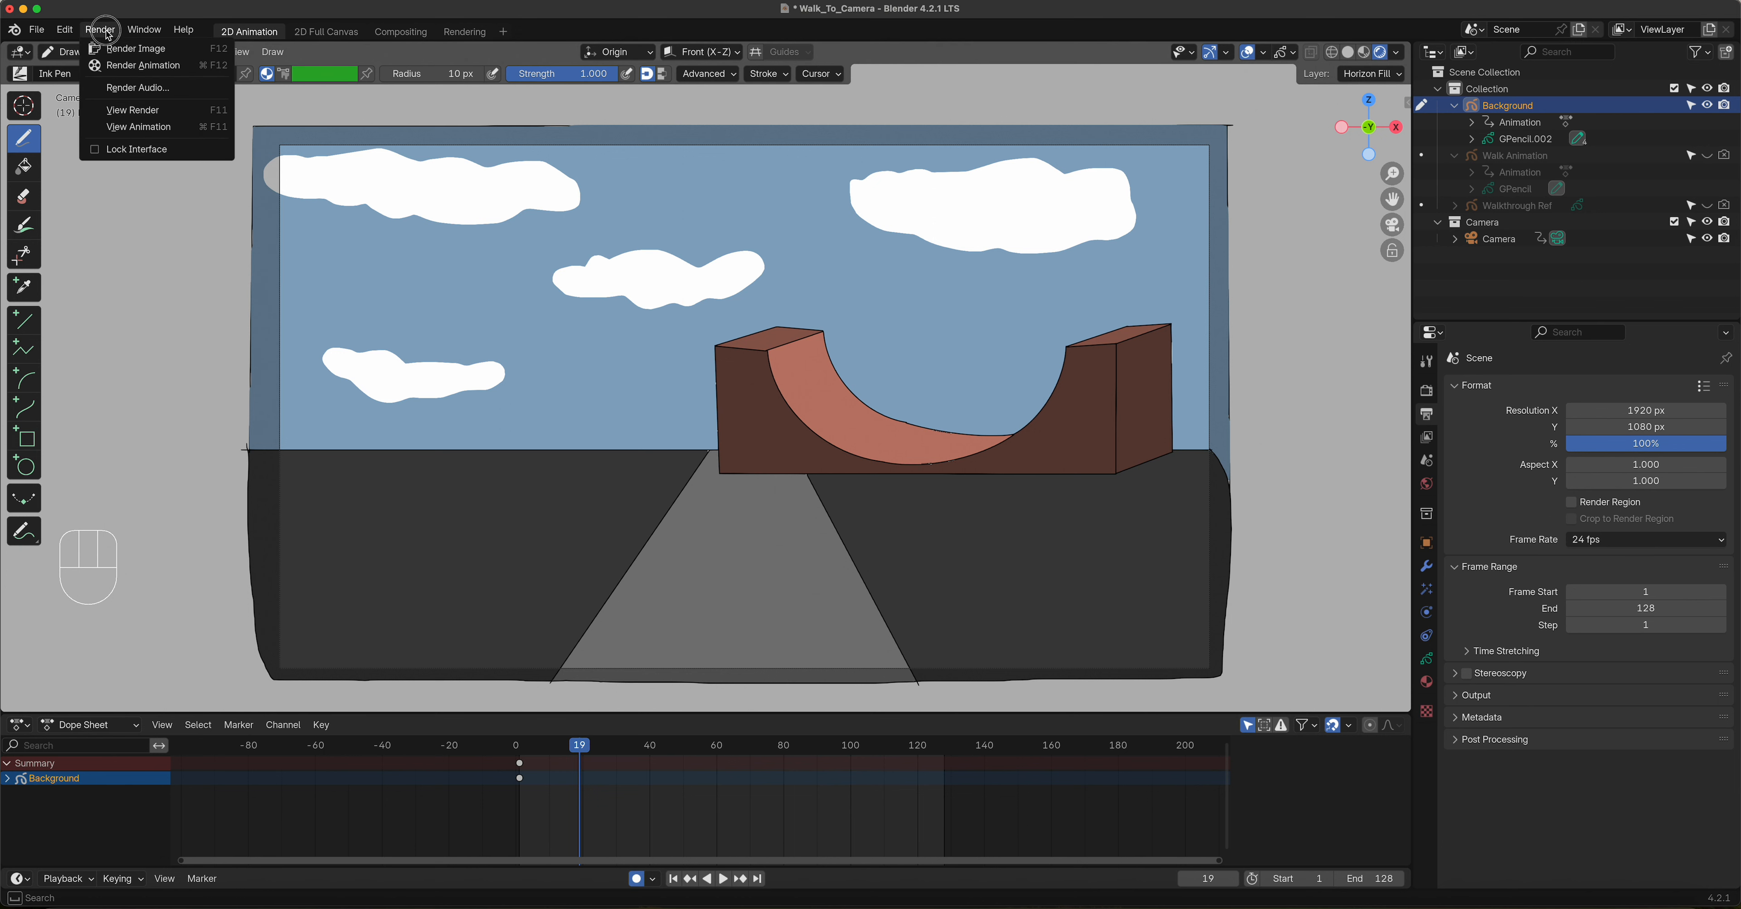
click(121, 51)
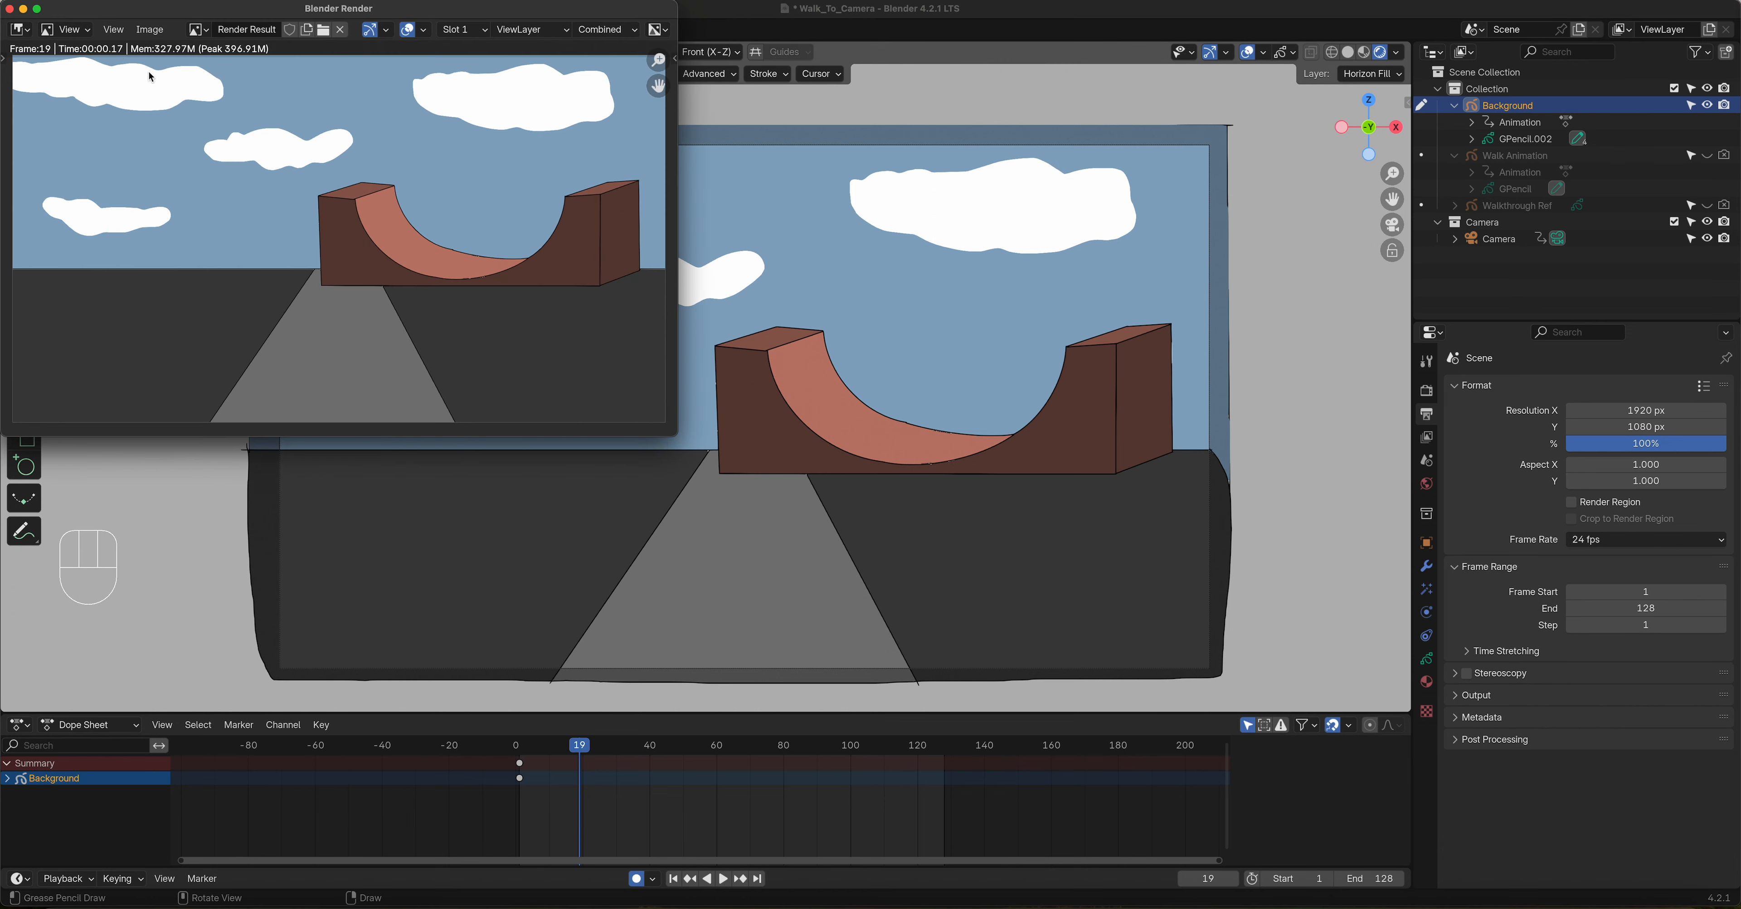
drag(207, 11, 573, 158)
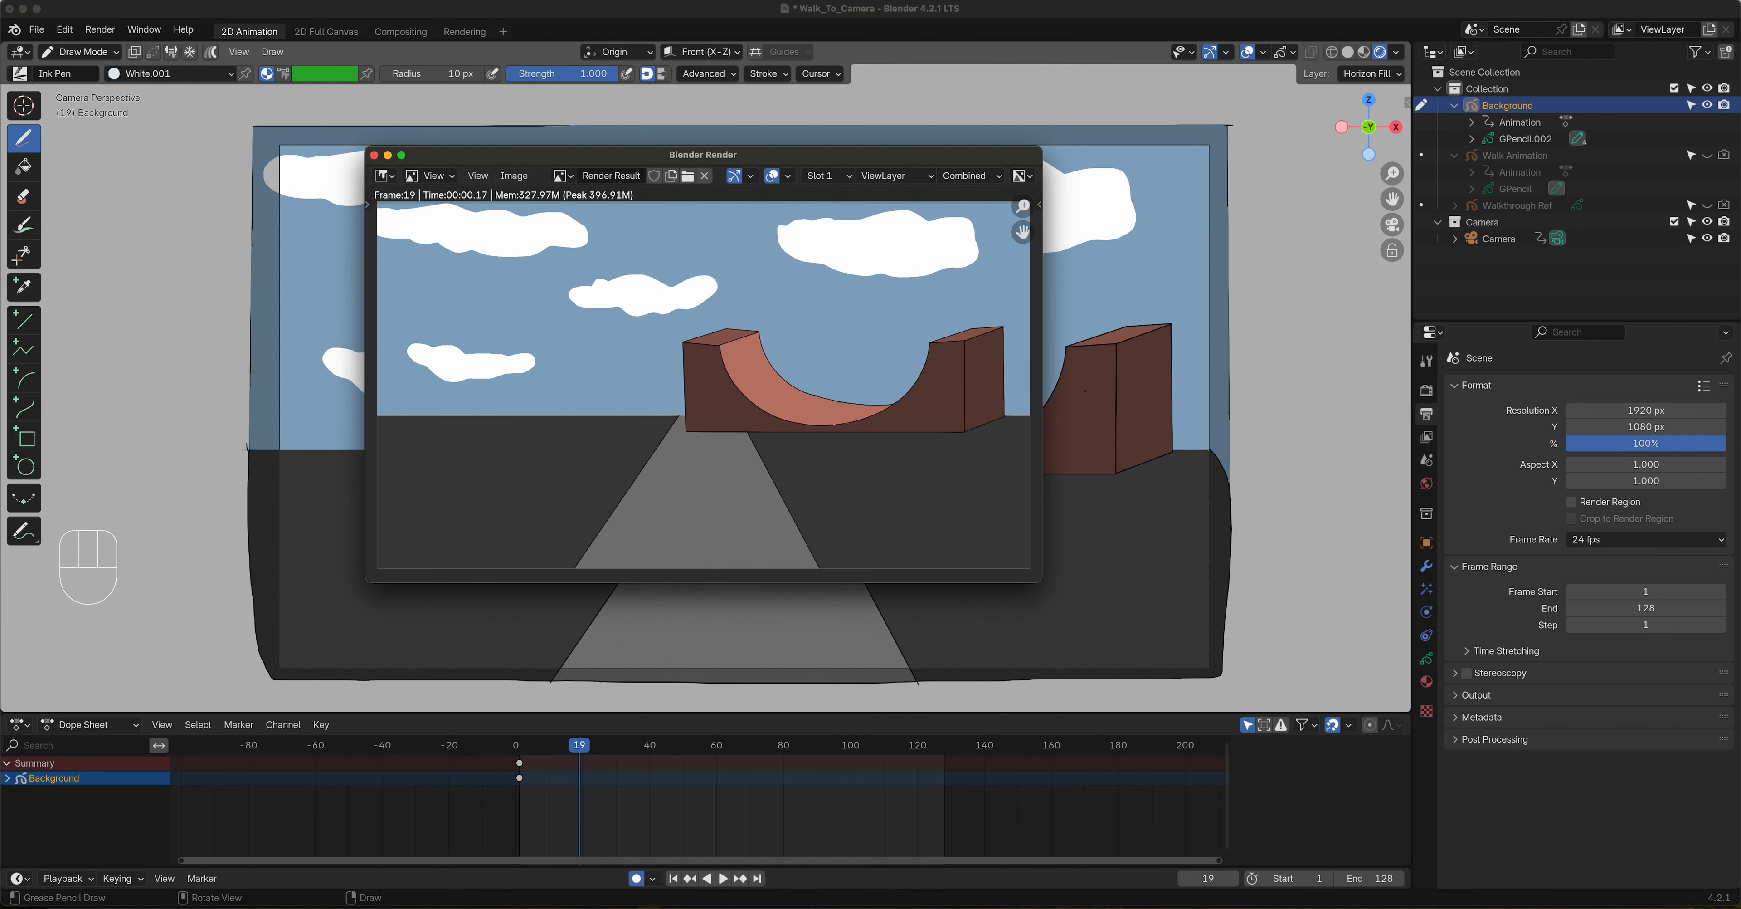
click(516, 177)
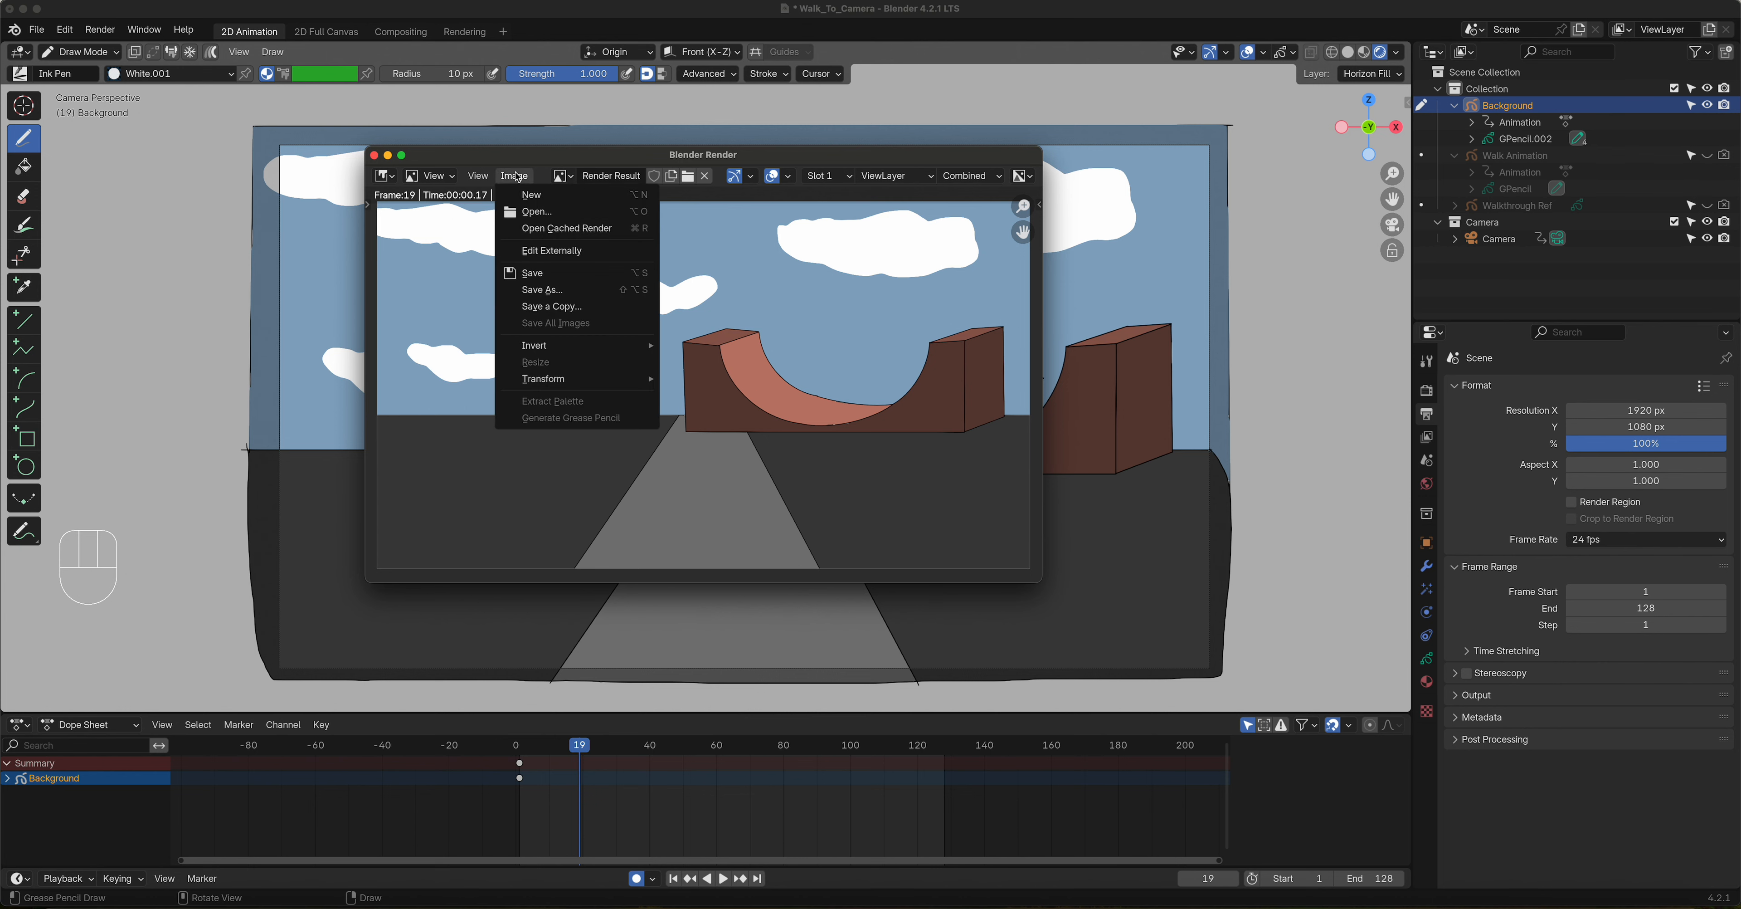
click(567, 309)
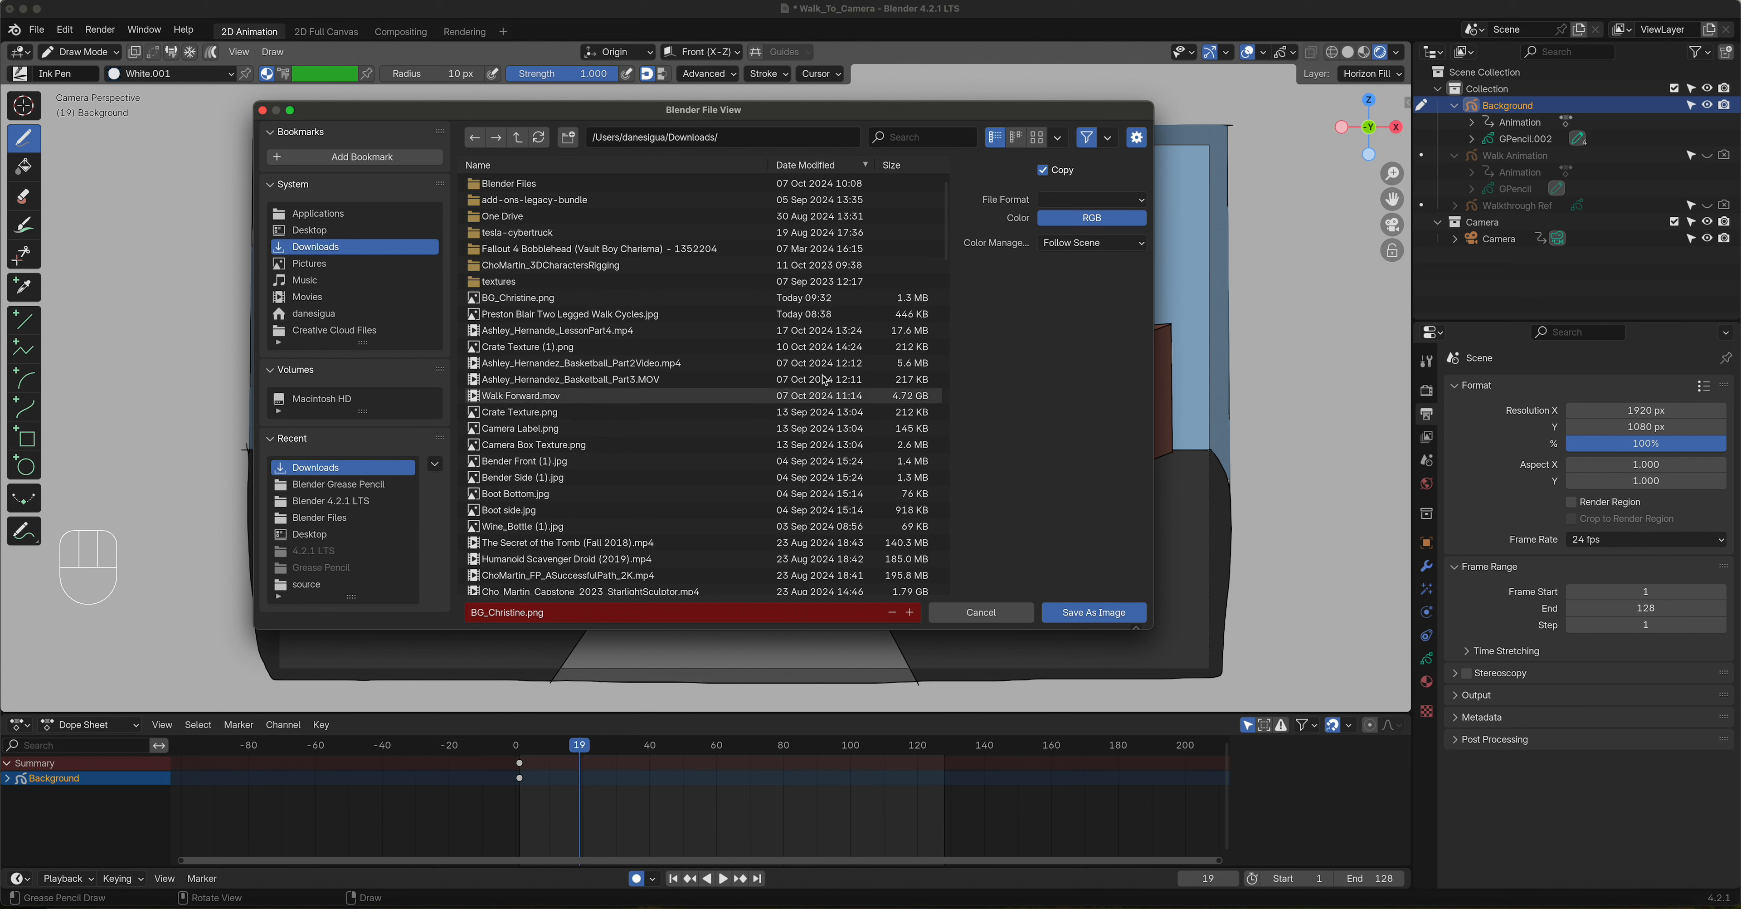
click(1125, 200)
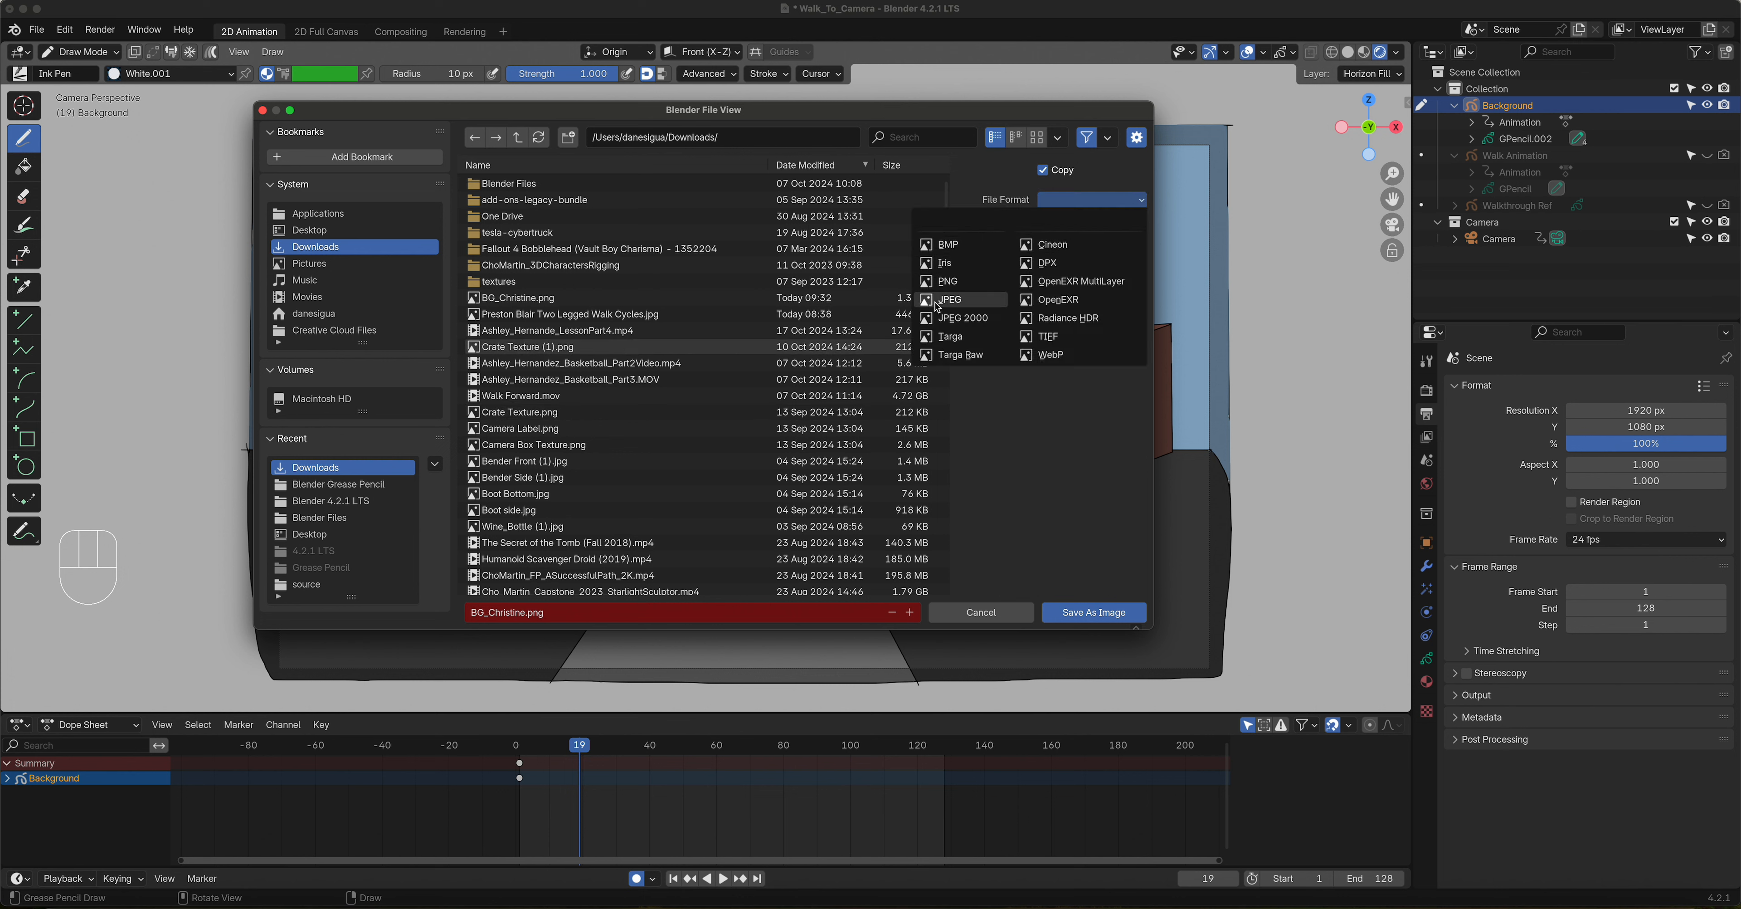
click(1005, 300)
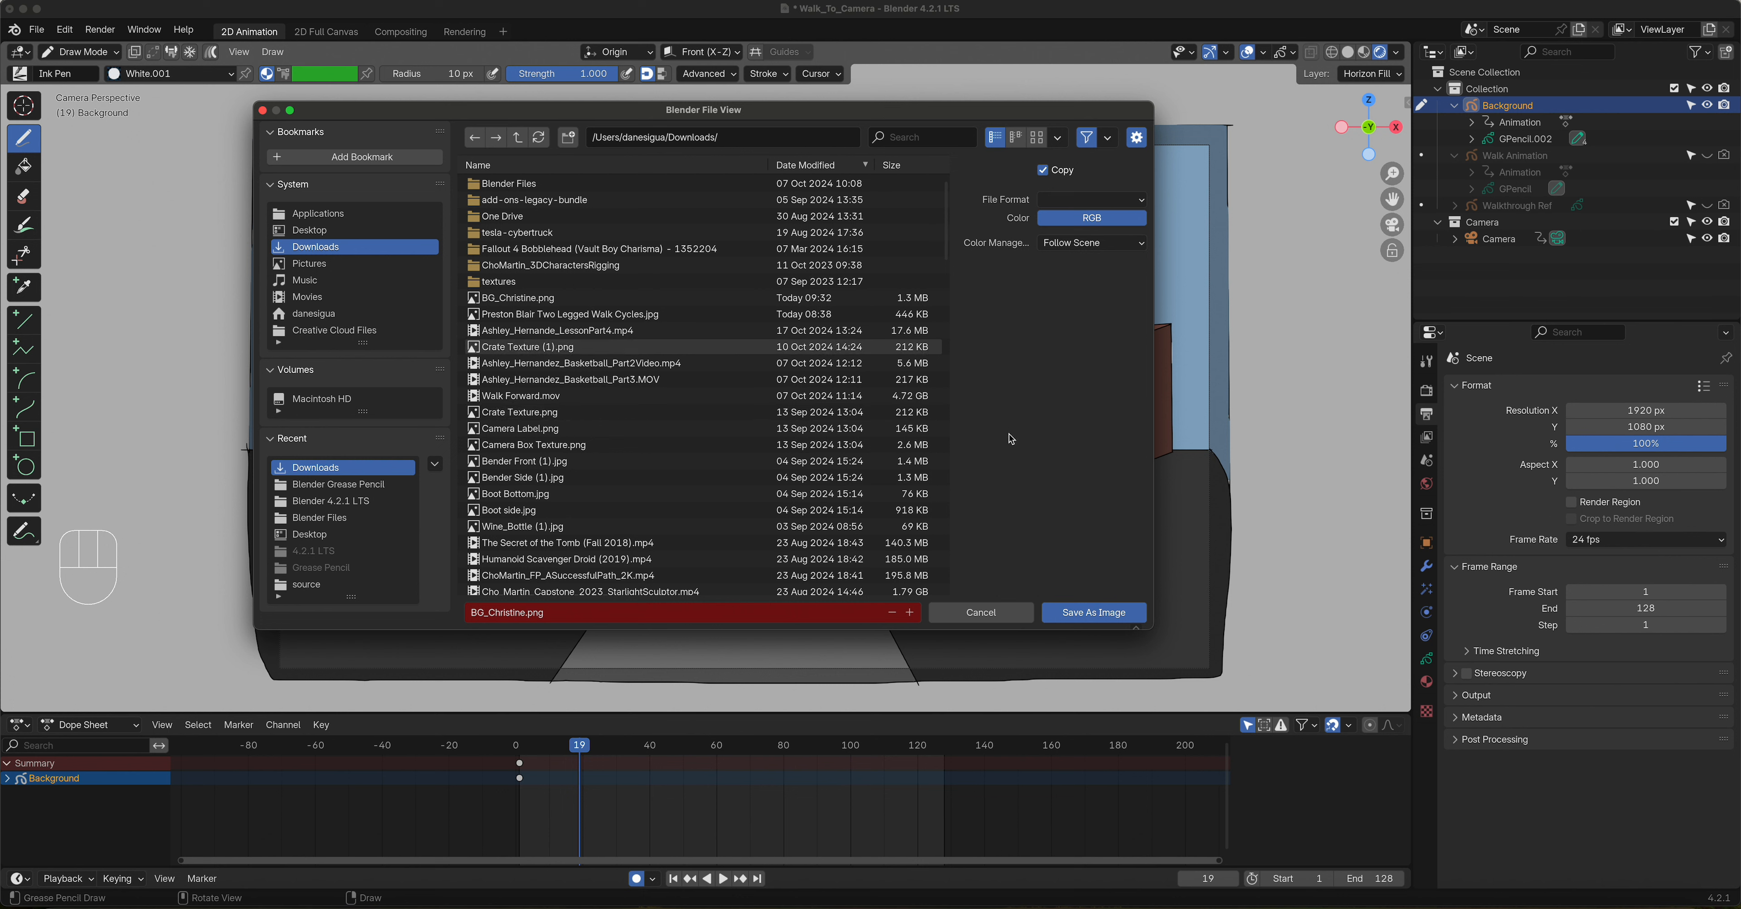
click(987, 611)
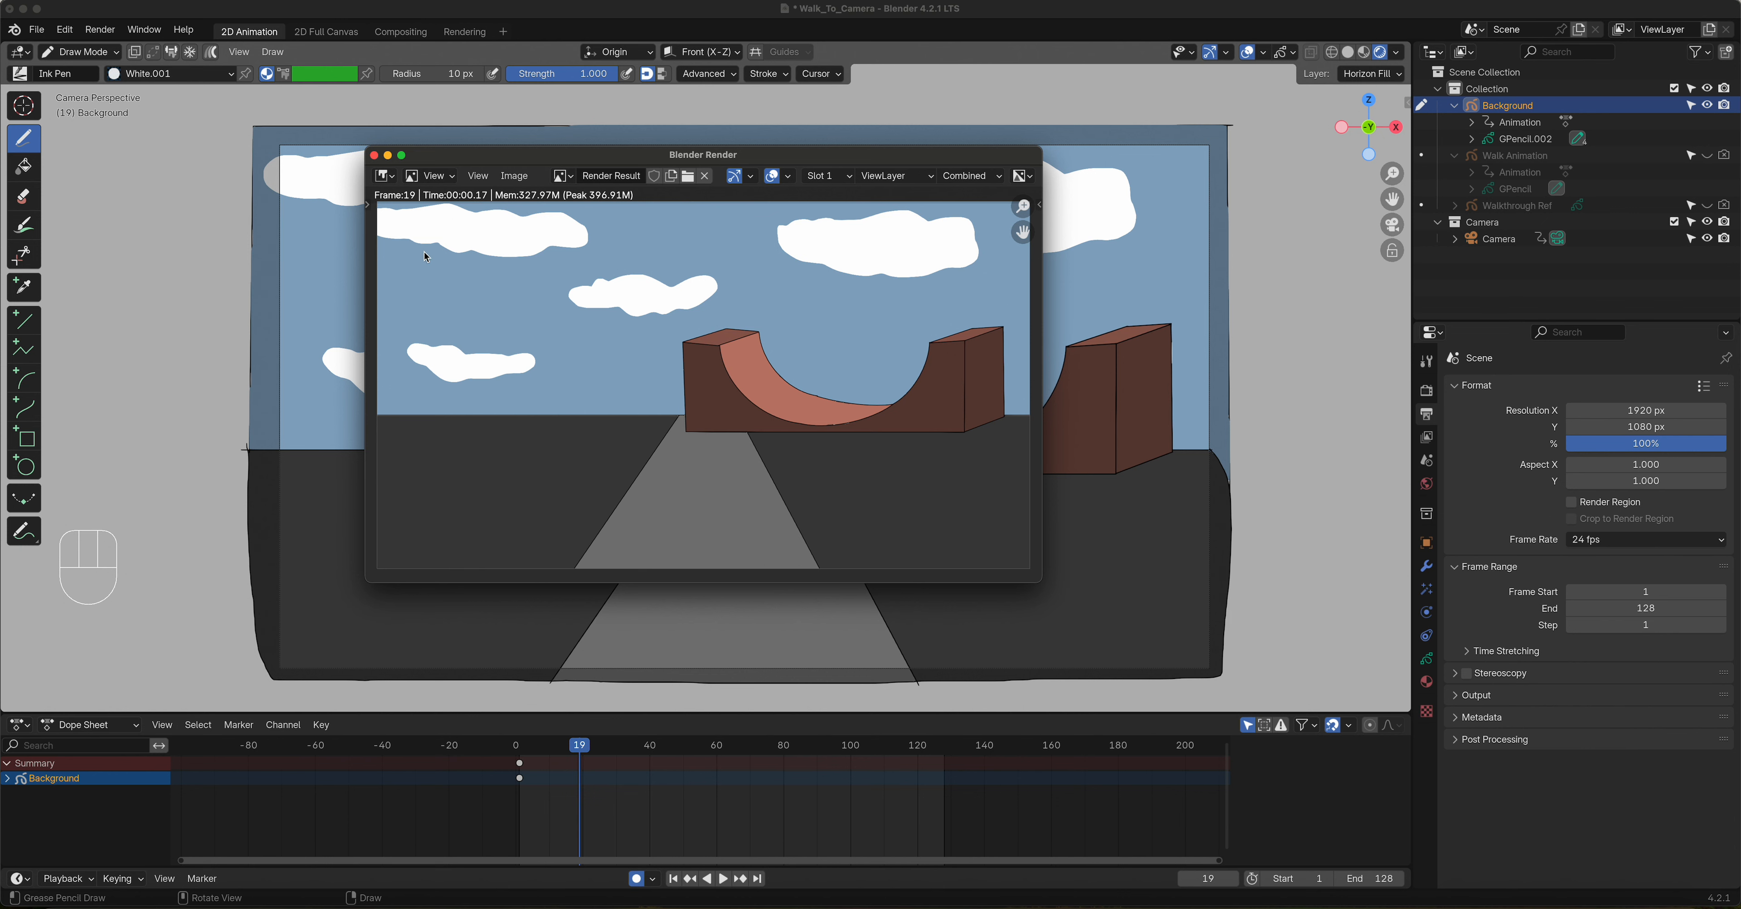
click(373, 155)
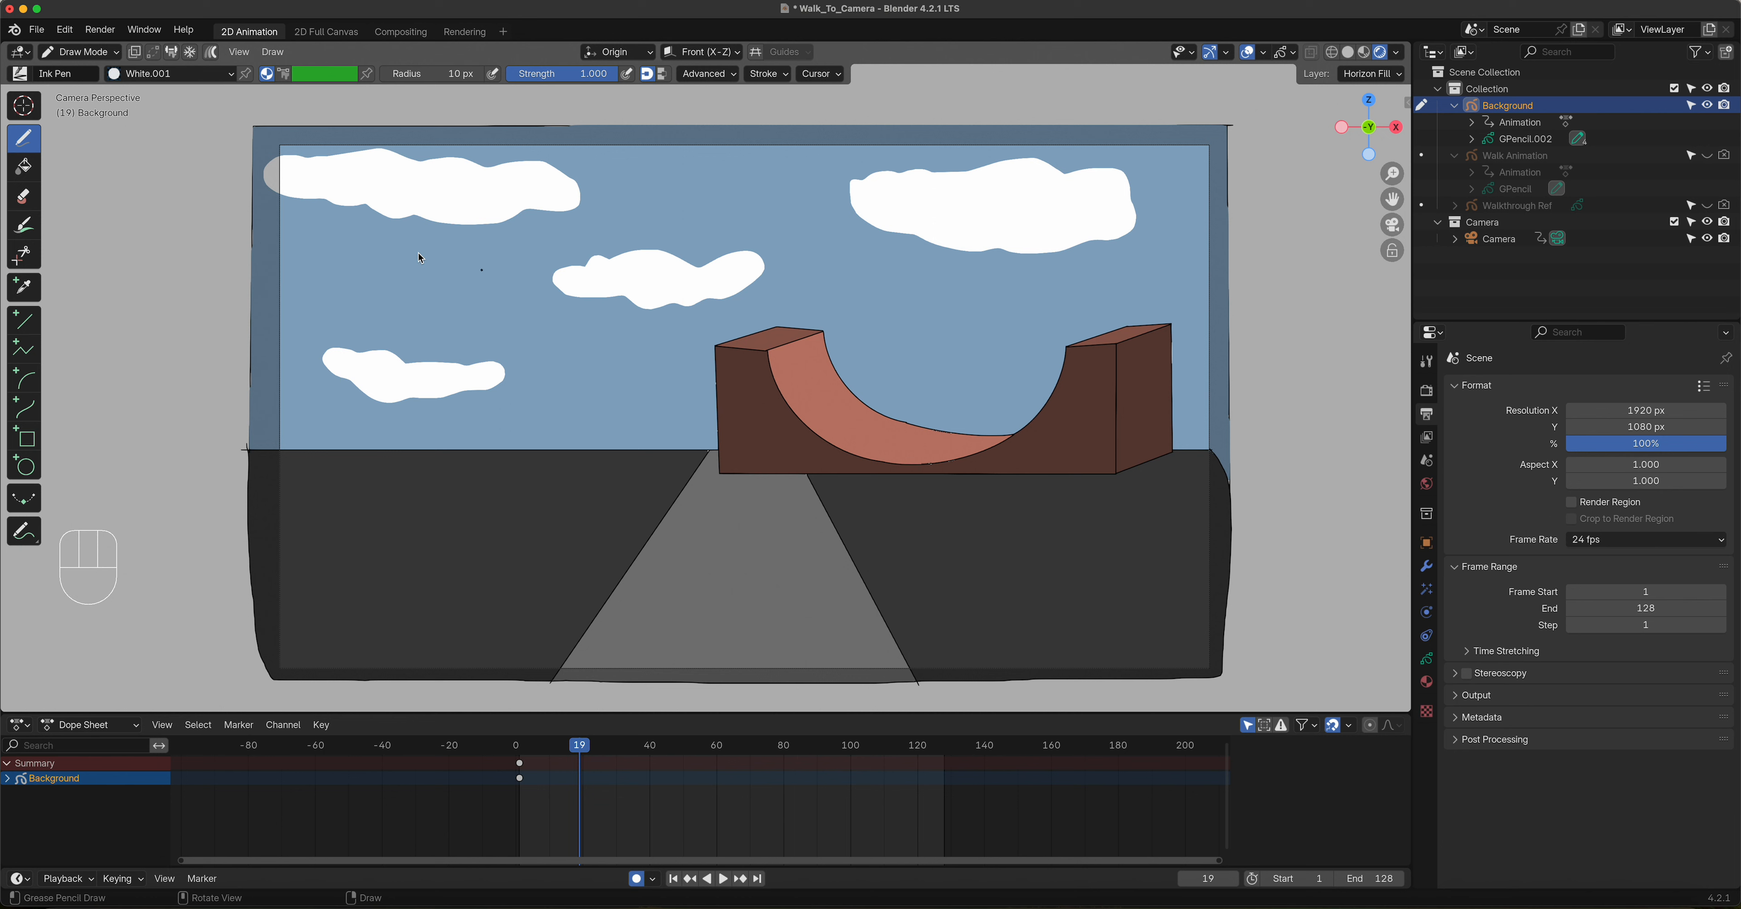
Step: Switch to Object Mode and import BG_Christine.png as an image mesh plane
click(106, 53)
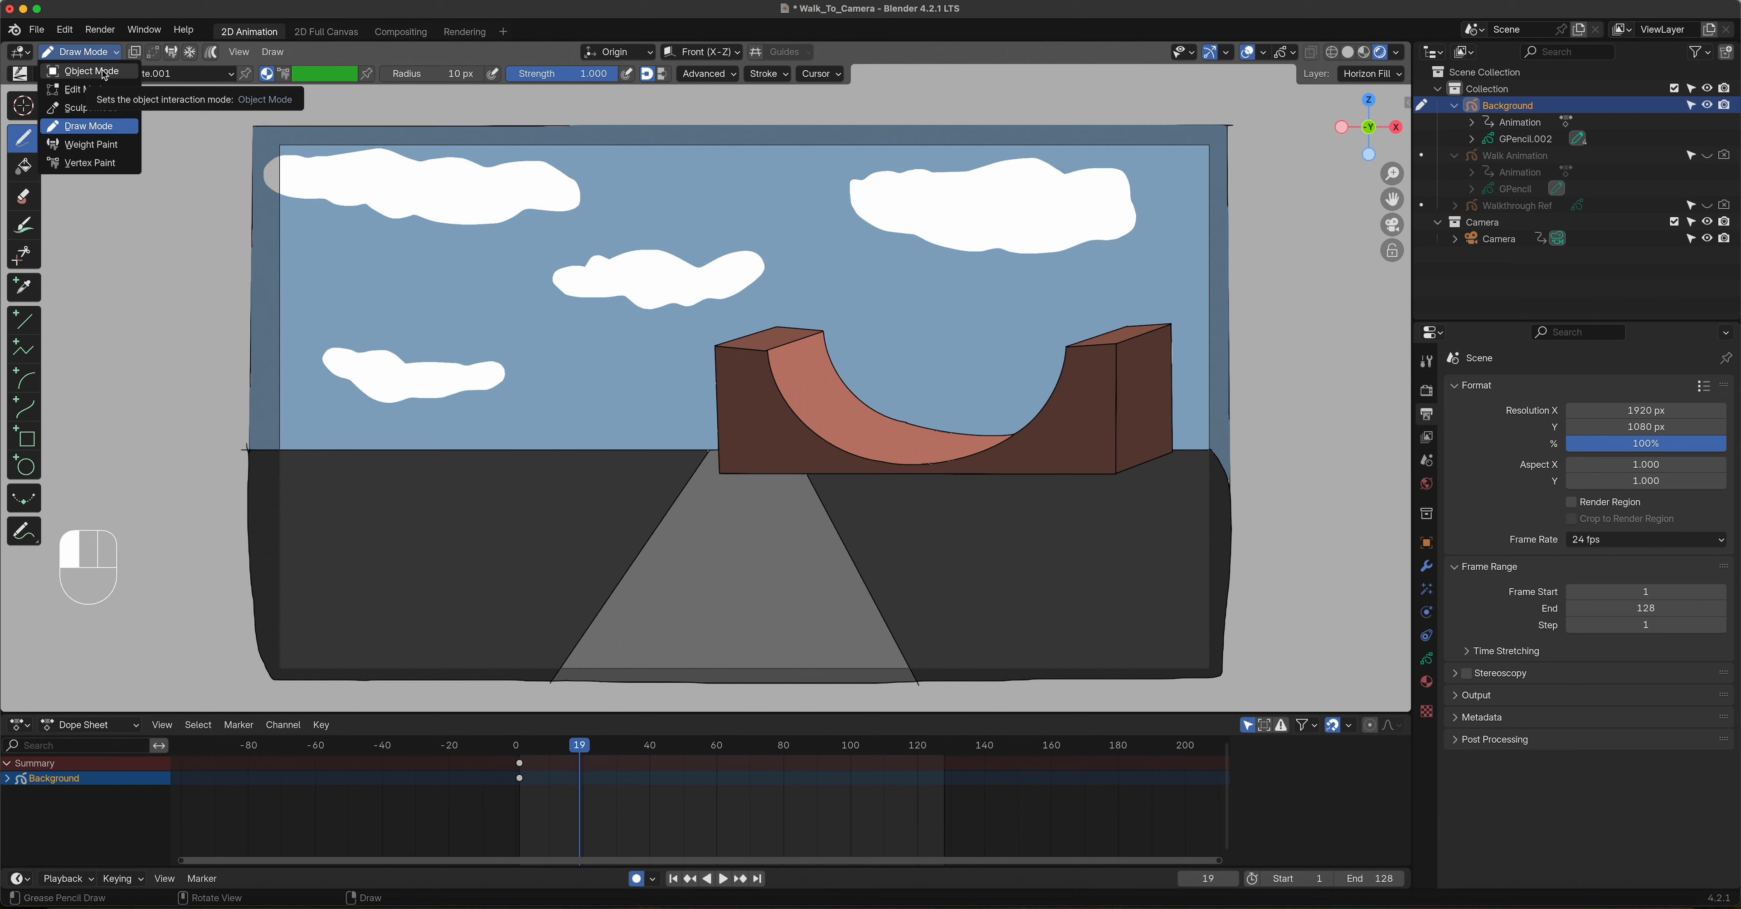
click(105, 73)
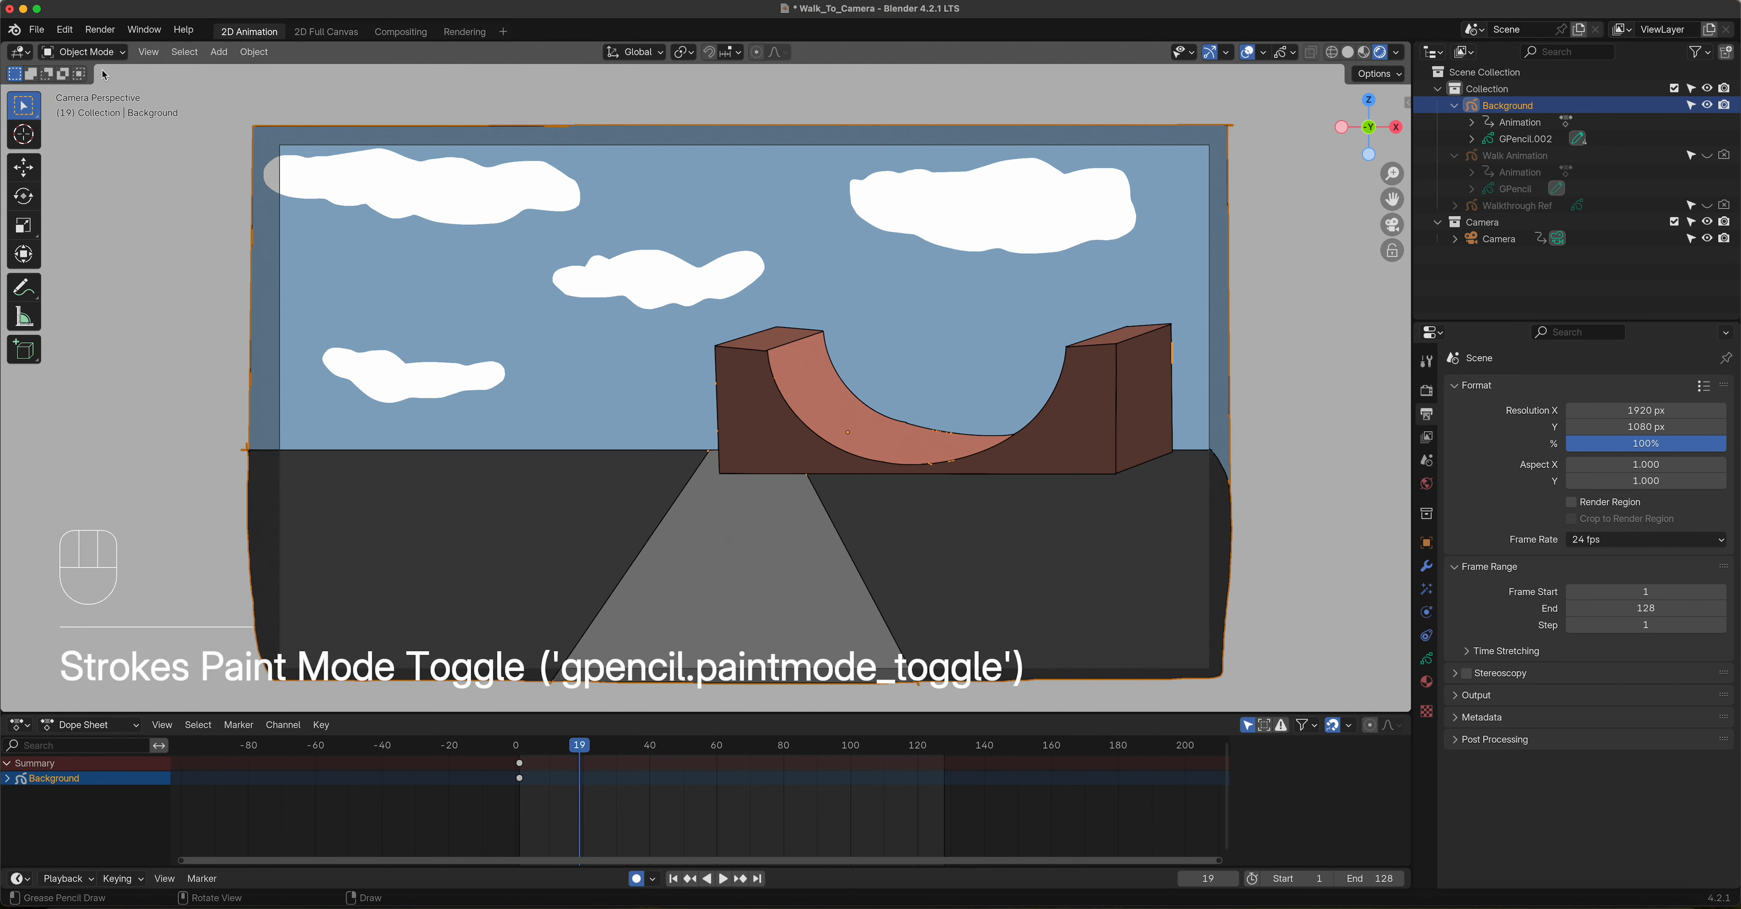
click(217, 52)
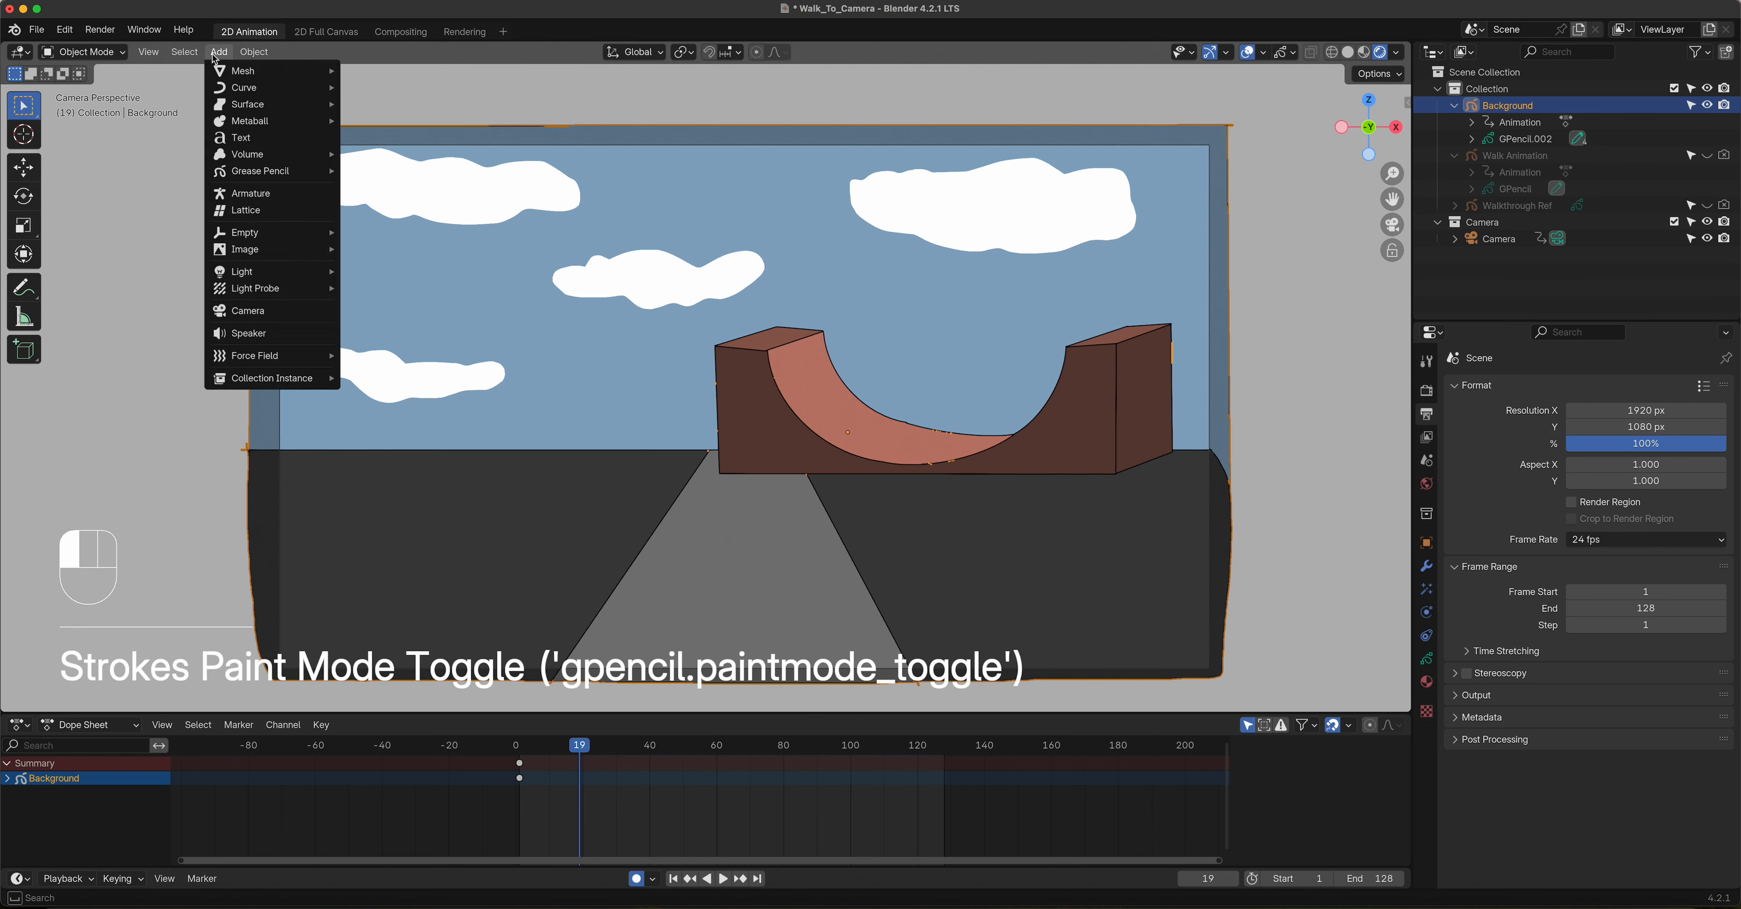
mouse_move(263, 250)
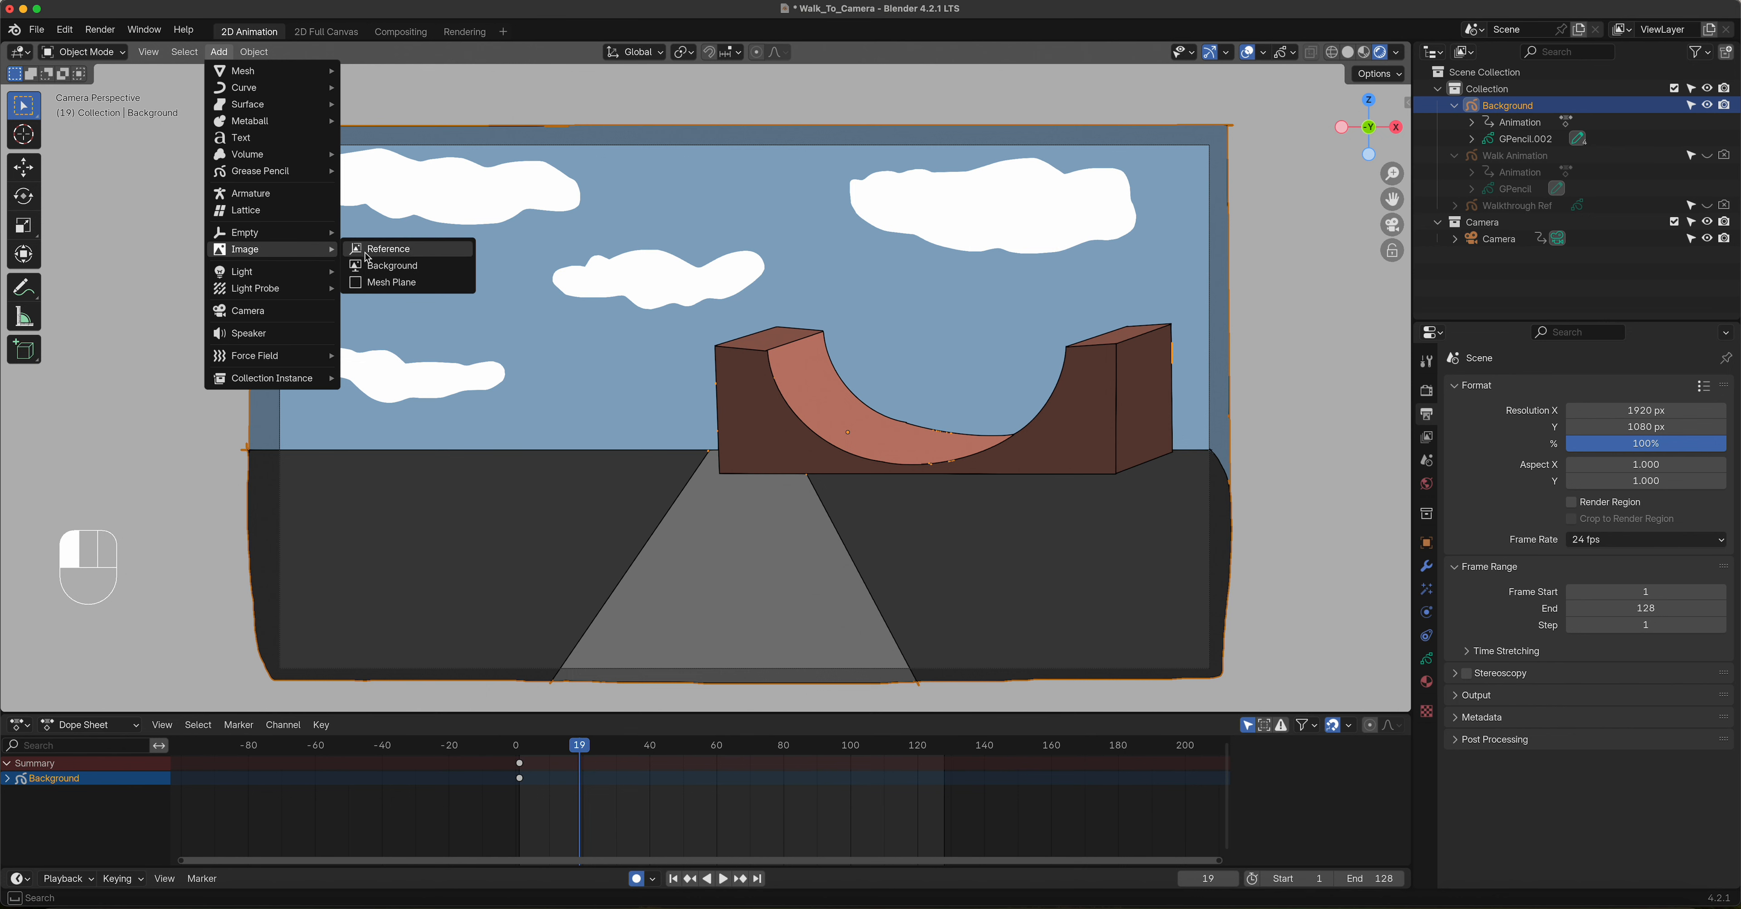
click(417, 283)
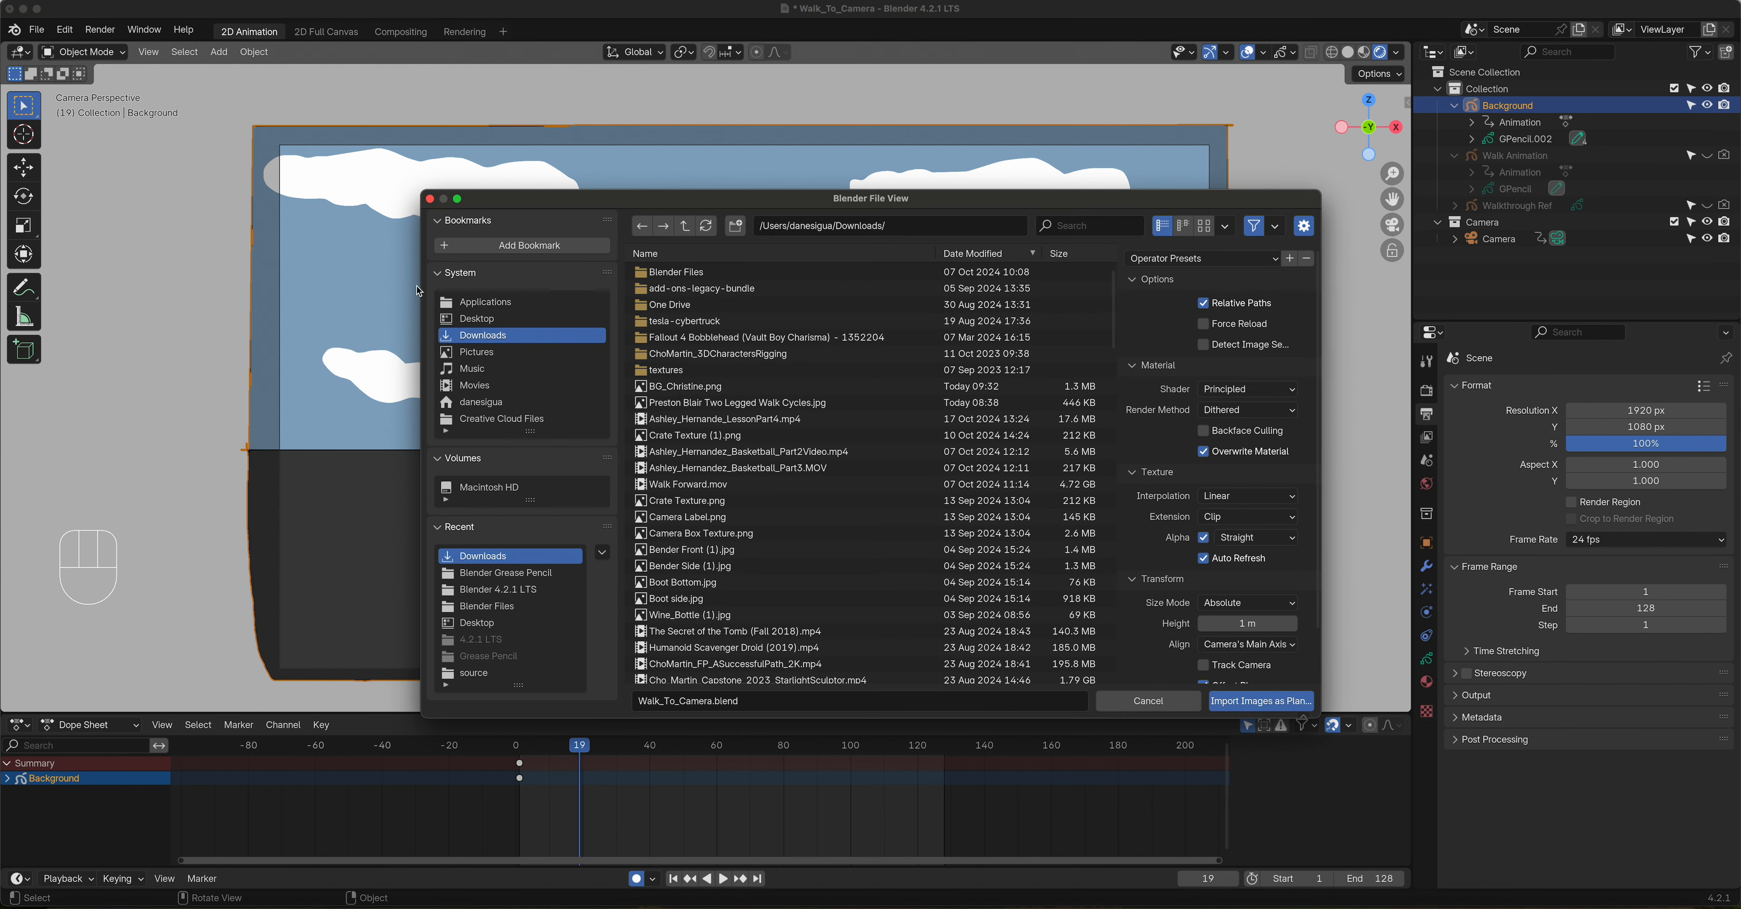
click(682, 385)
click(1261, 701)
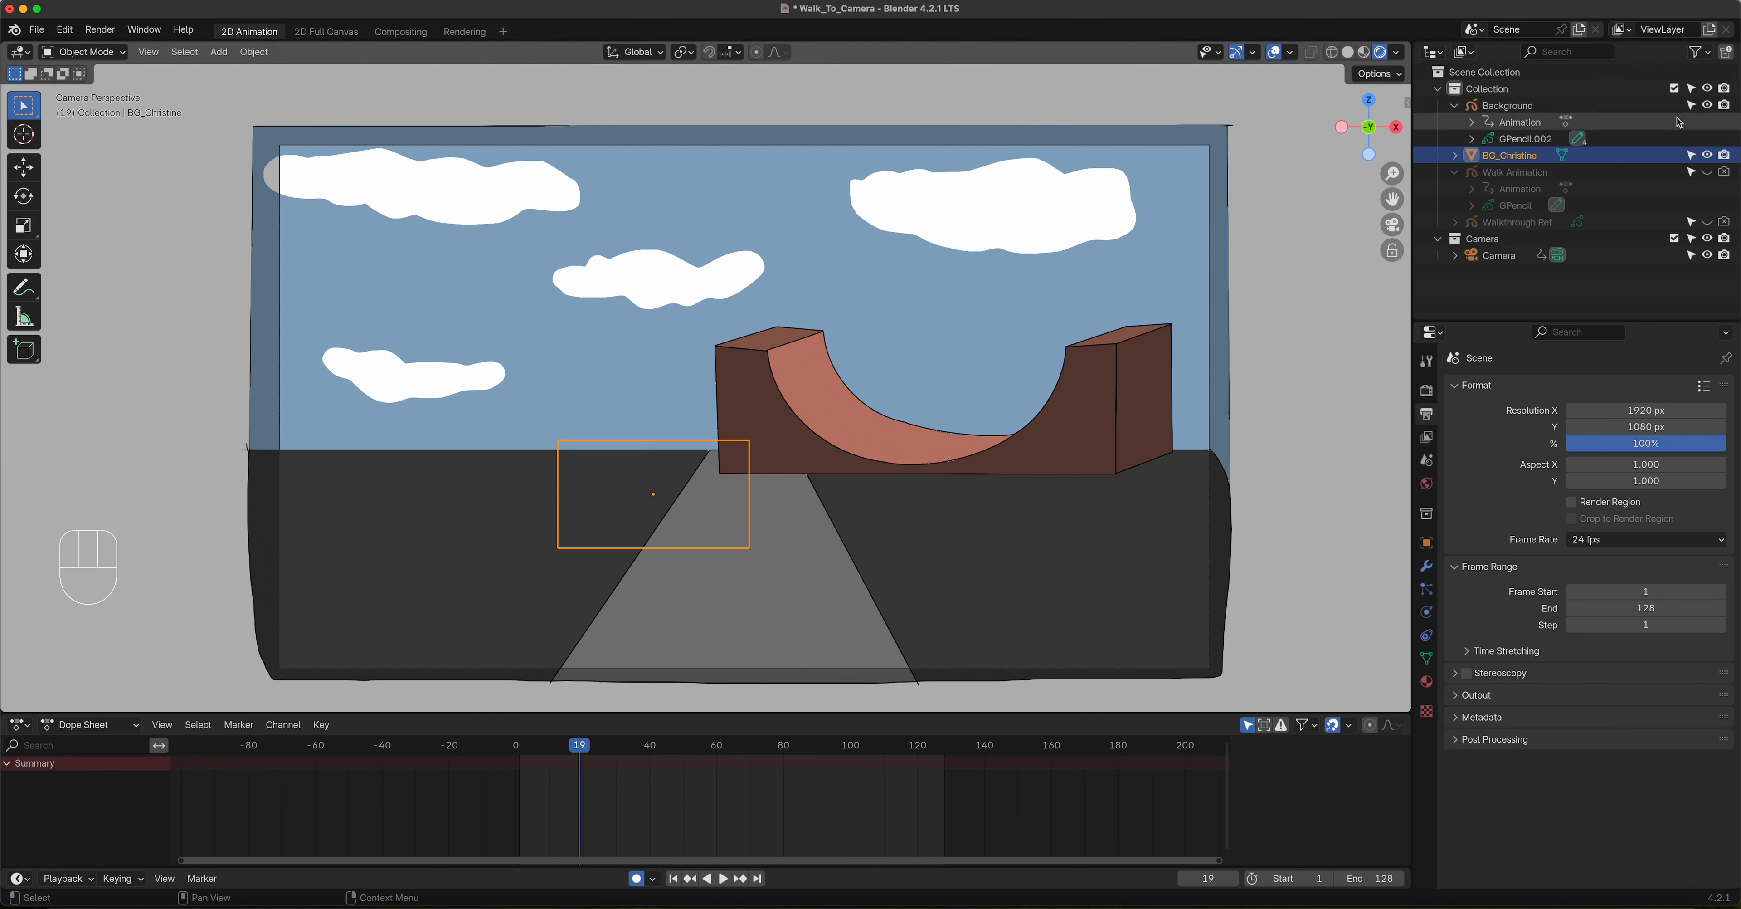
Step: Hide the original Background grease pencil object in both renders and the viewport
click(1725, 106)
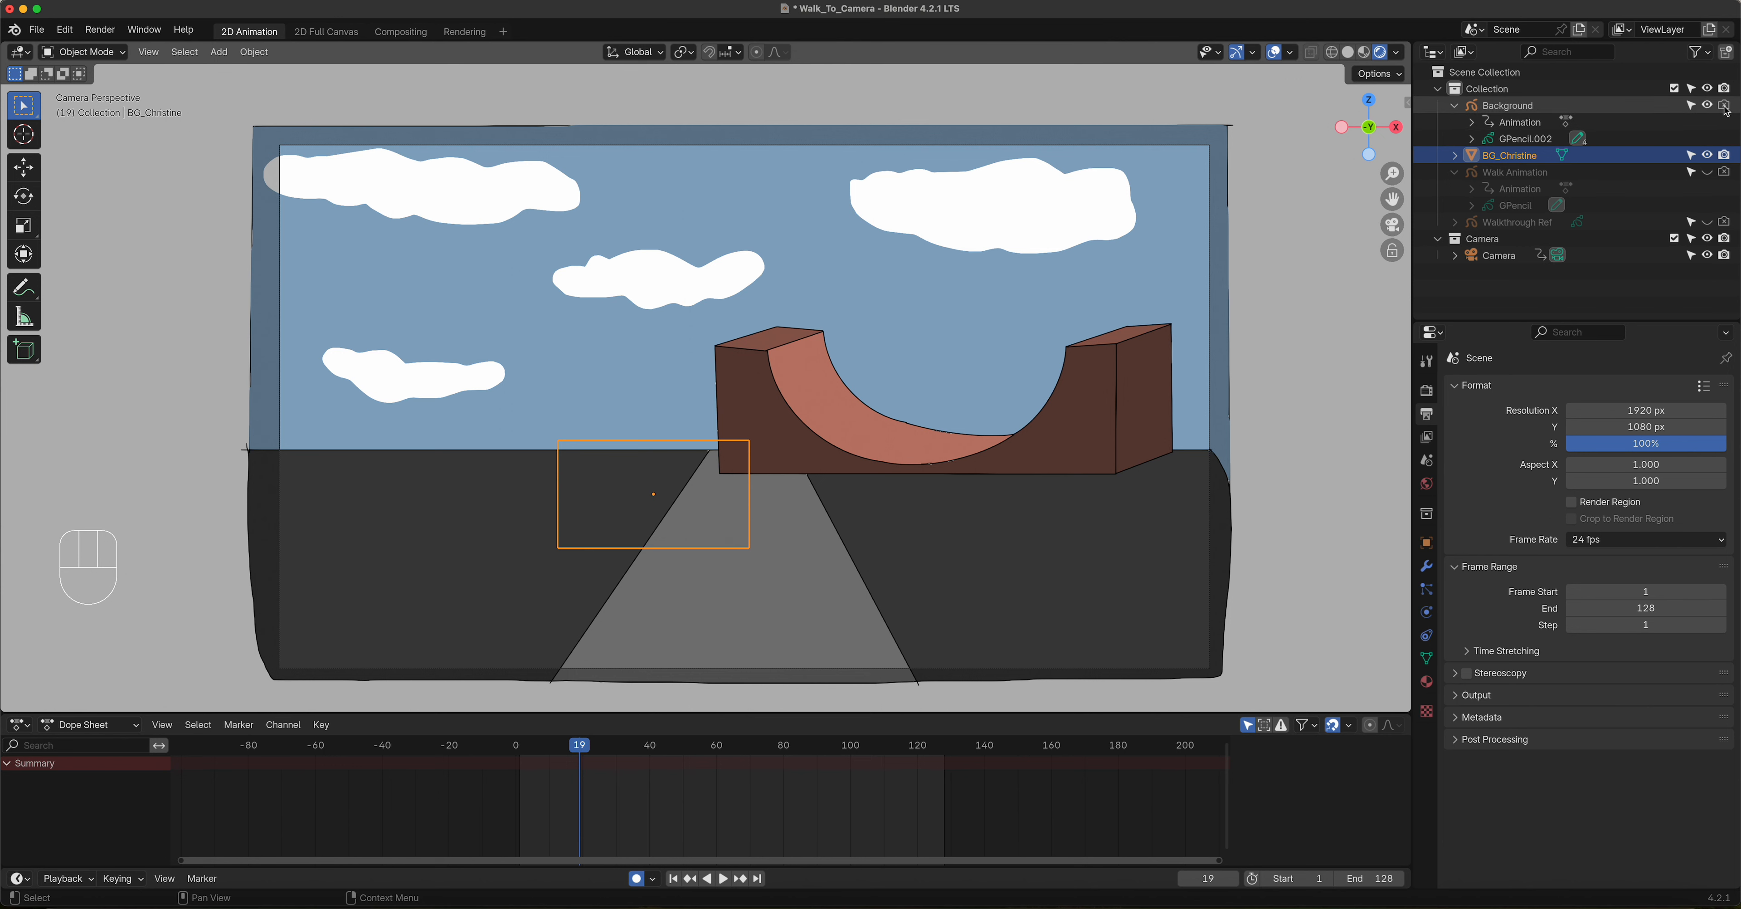
click(1709, 106)
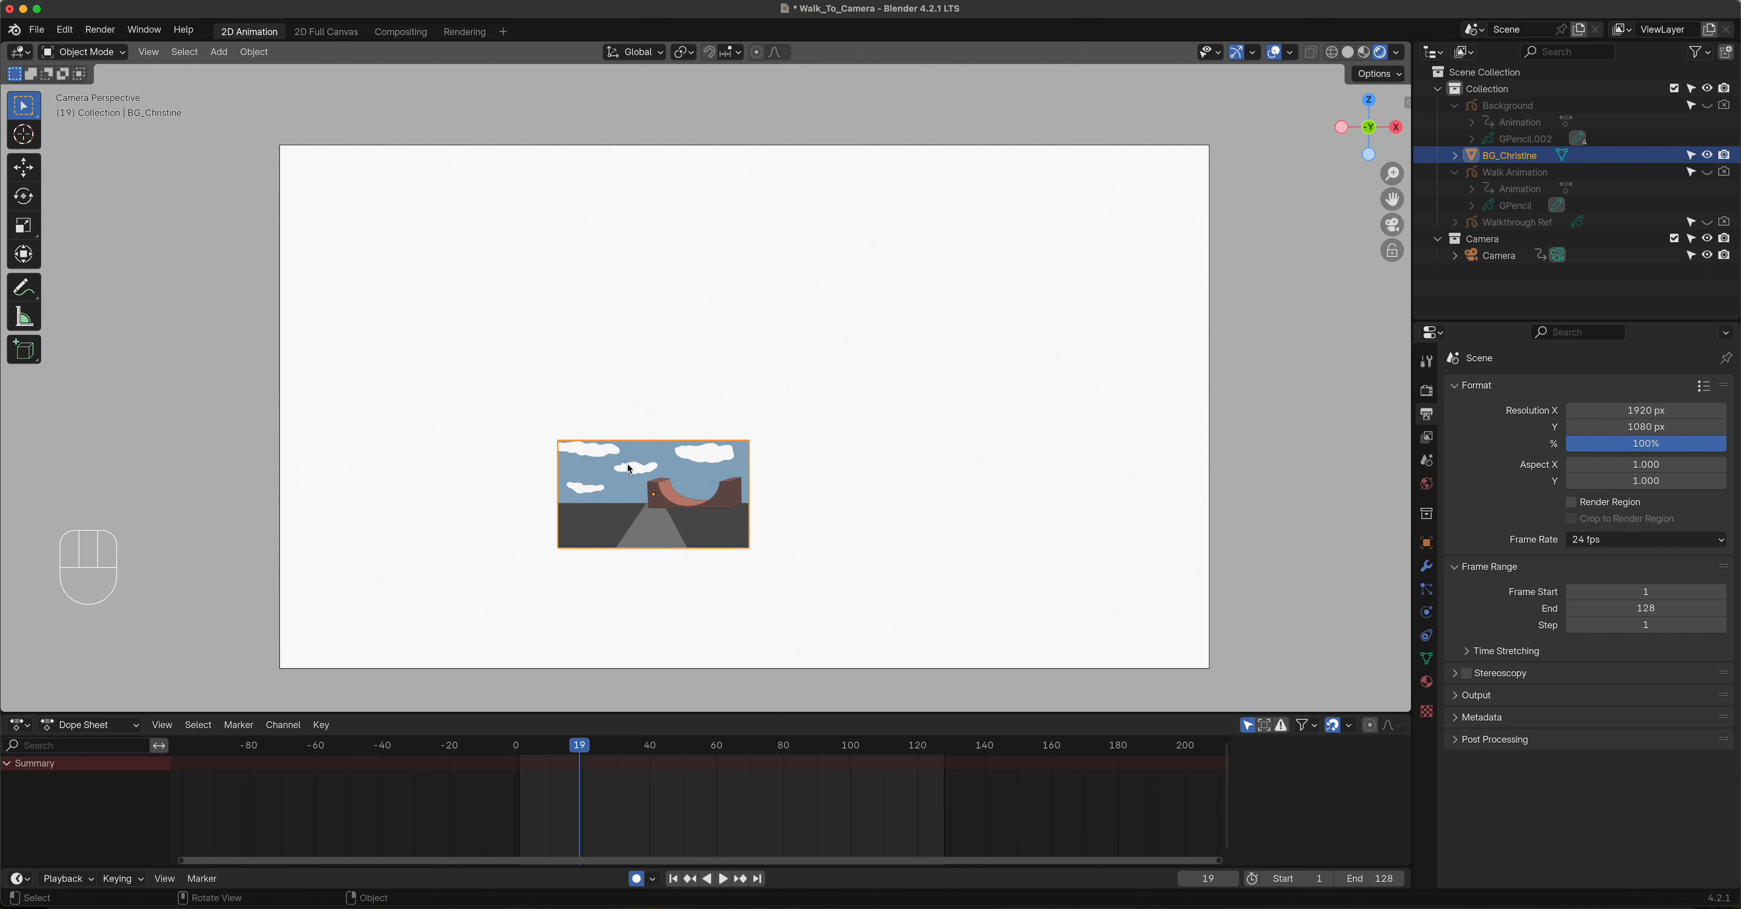
Step: With Auto Keying turned off at frame 1, set the BG_Christine plane's X, Y and Z location to 0
click(636, 880)
drag(582, 749, 519, 771)
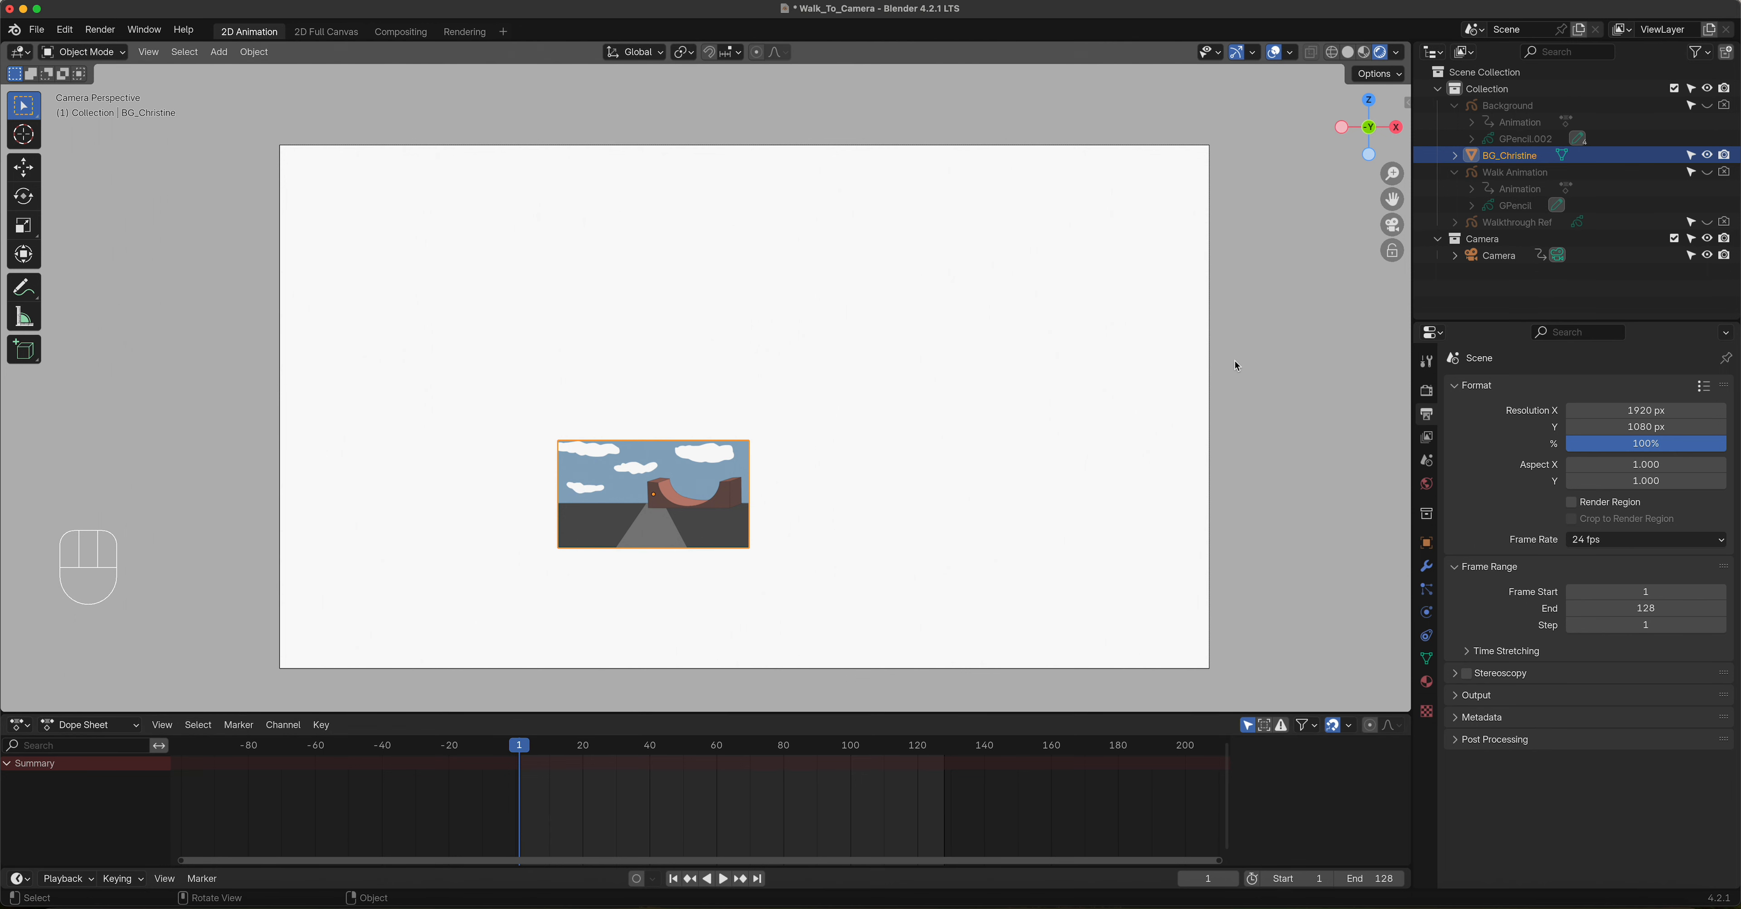
key(n)
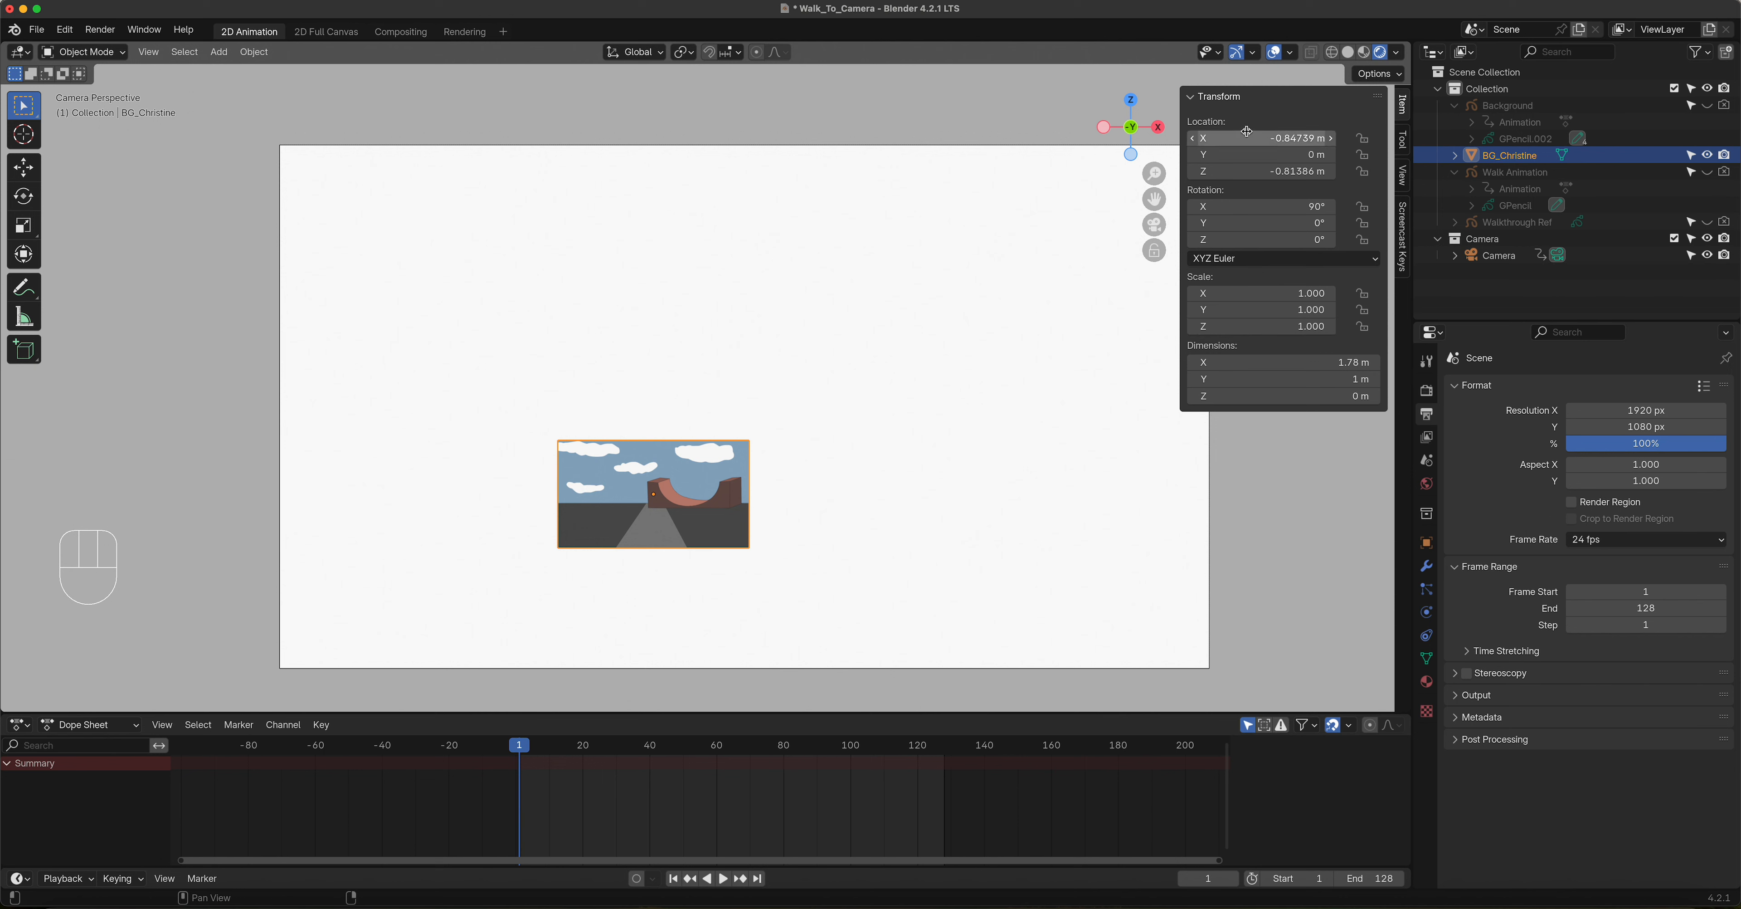
drag(1255, 139, 1255, 171)
text(0)
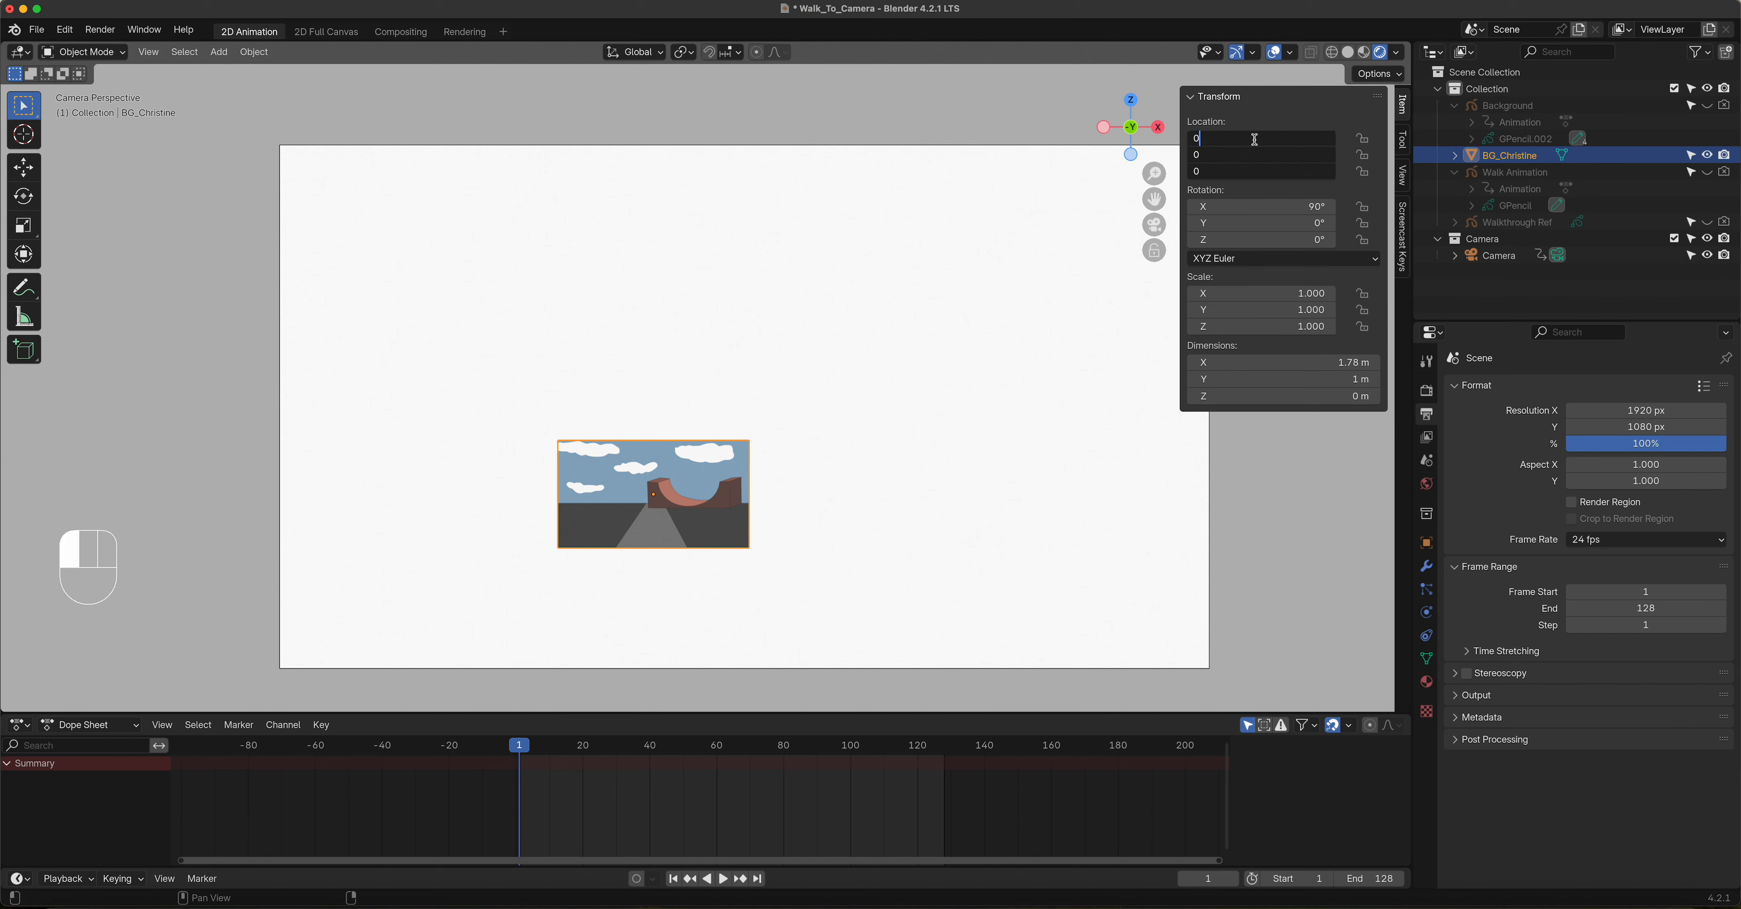
key(Return)
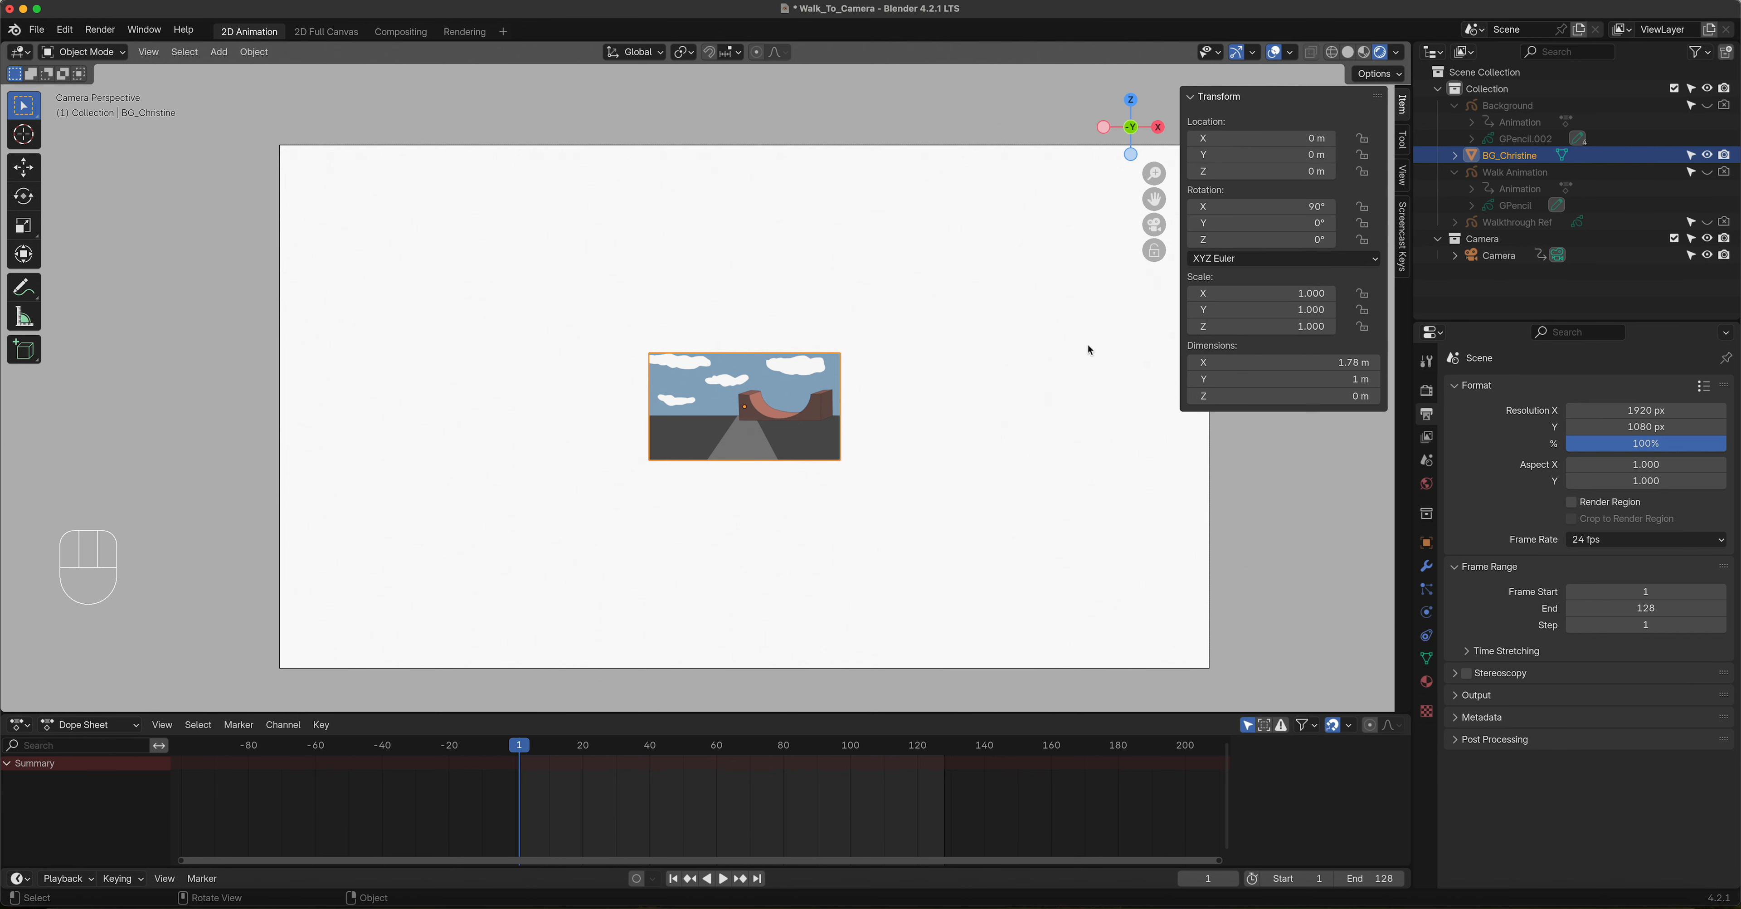
Step: Scale the BG_Christine plane uniformly by about 4.868 to fill the camera frame, and check its edges
key(s)
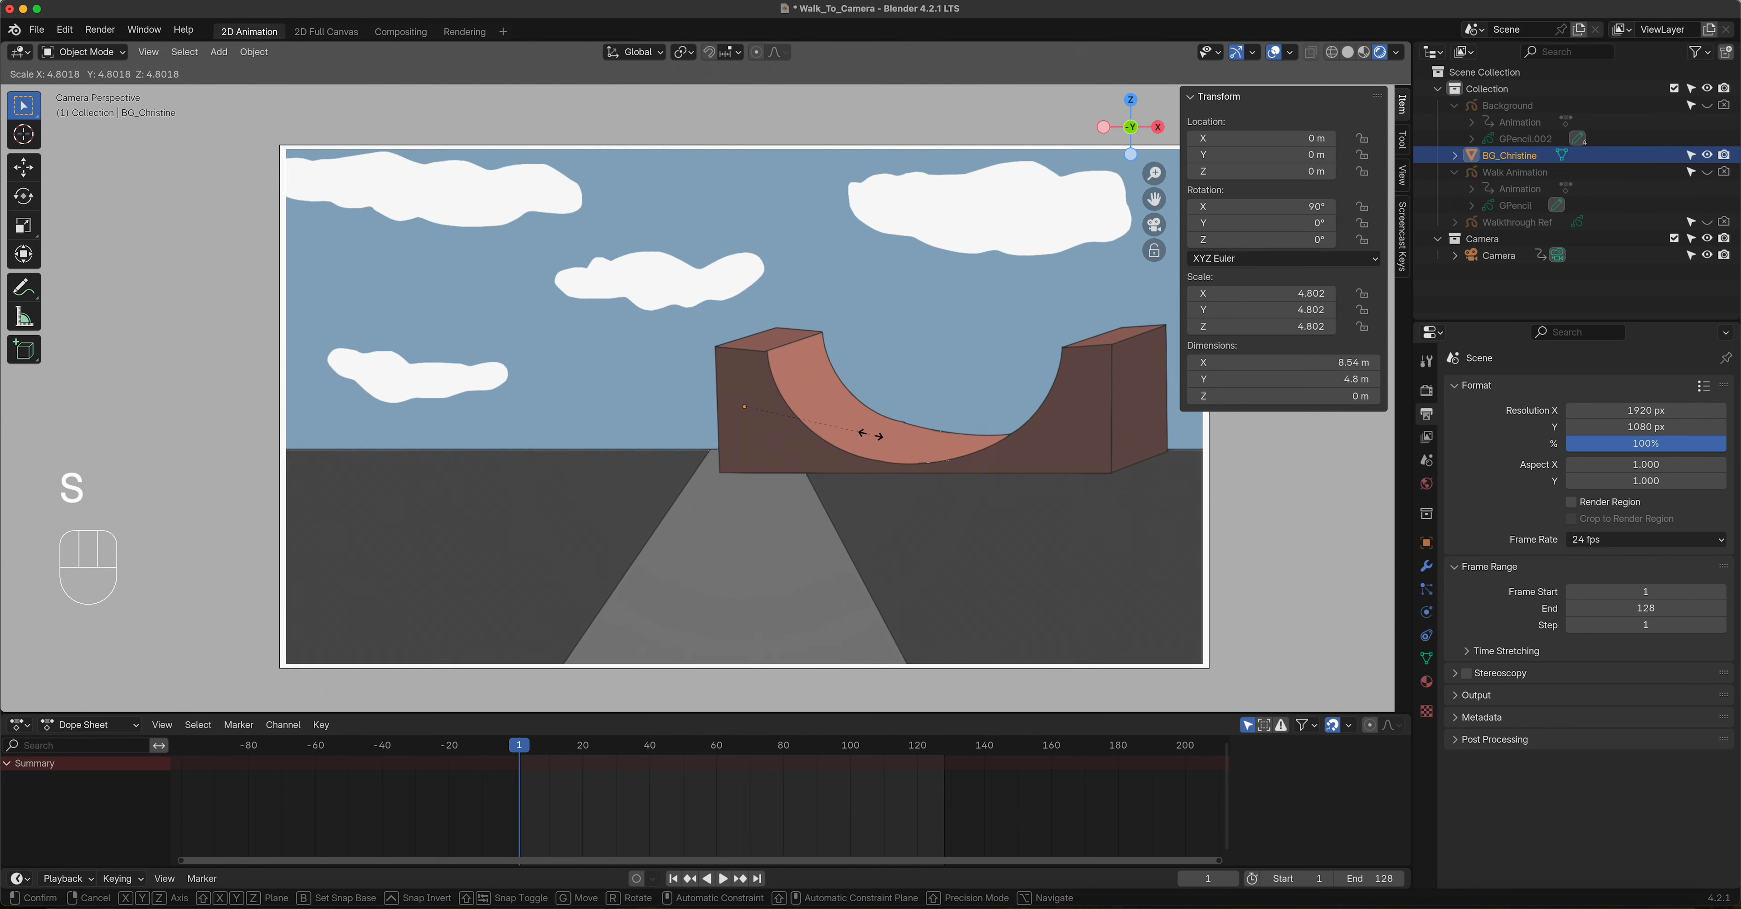
click(875, 441)
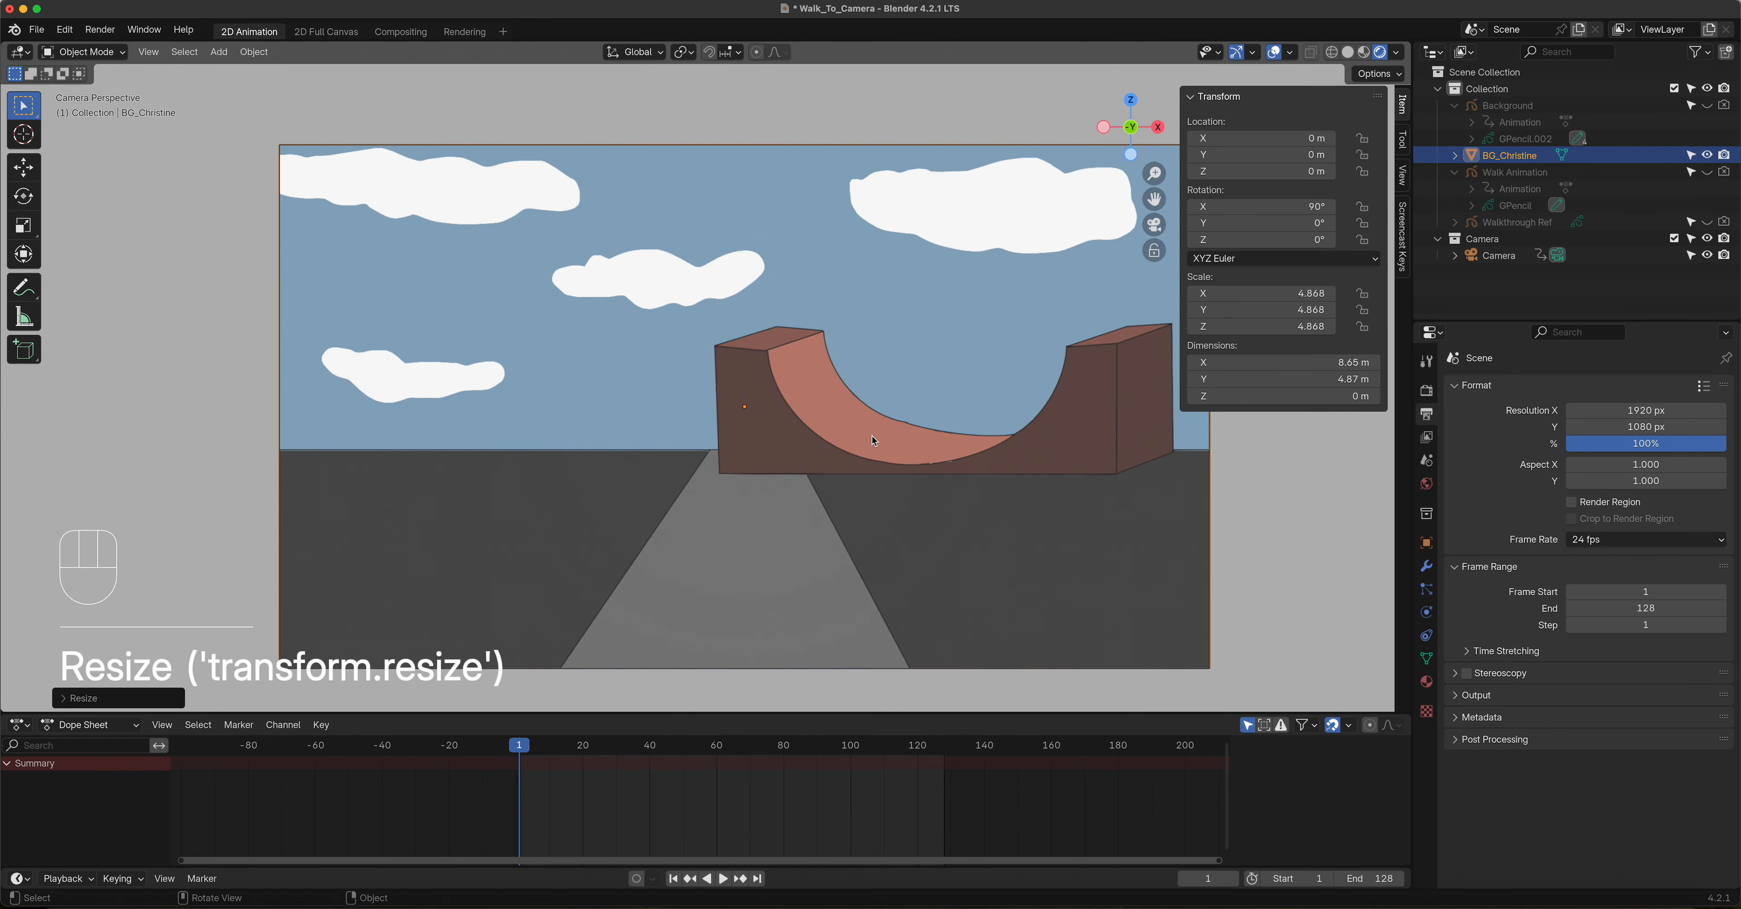
scroll(278, 434, up, 3)
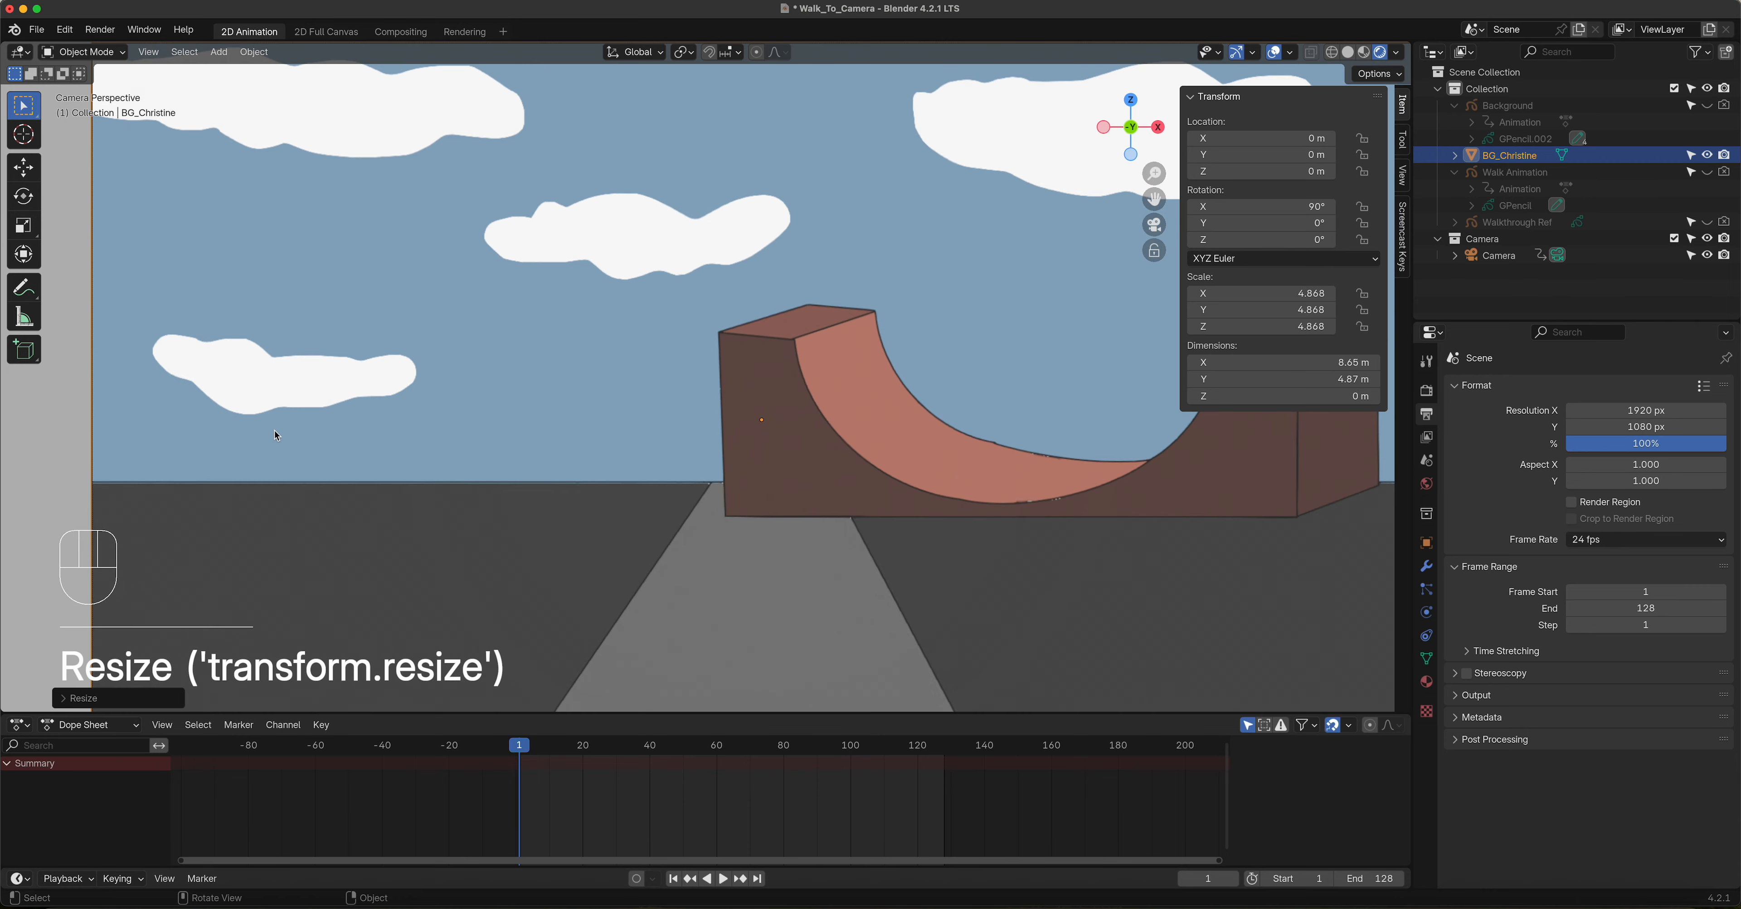
shift+middle_drag(330, 423, 678, 437)
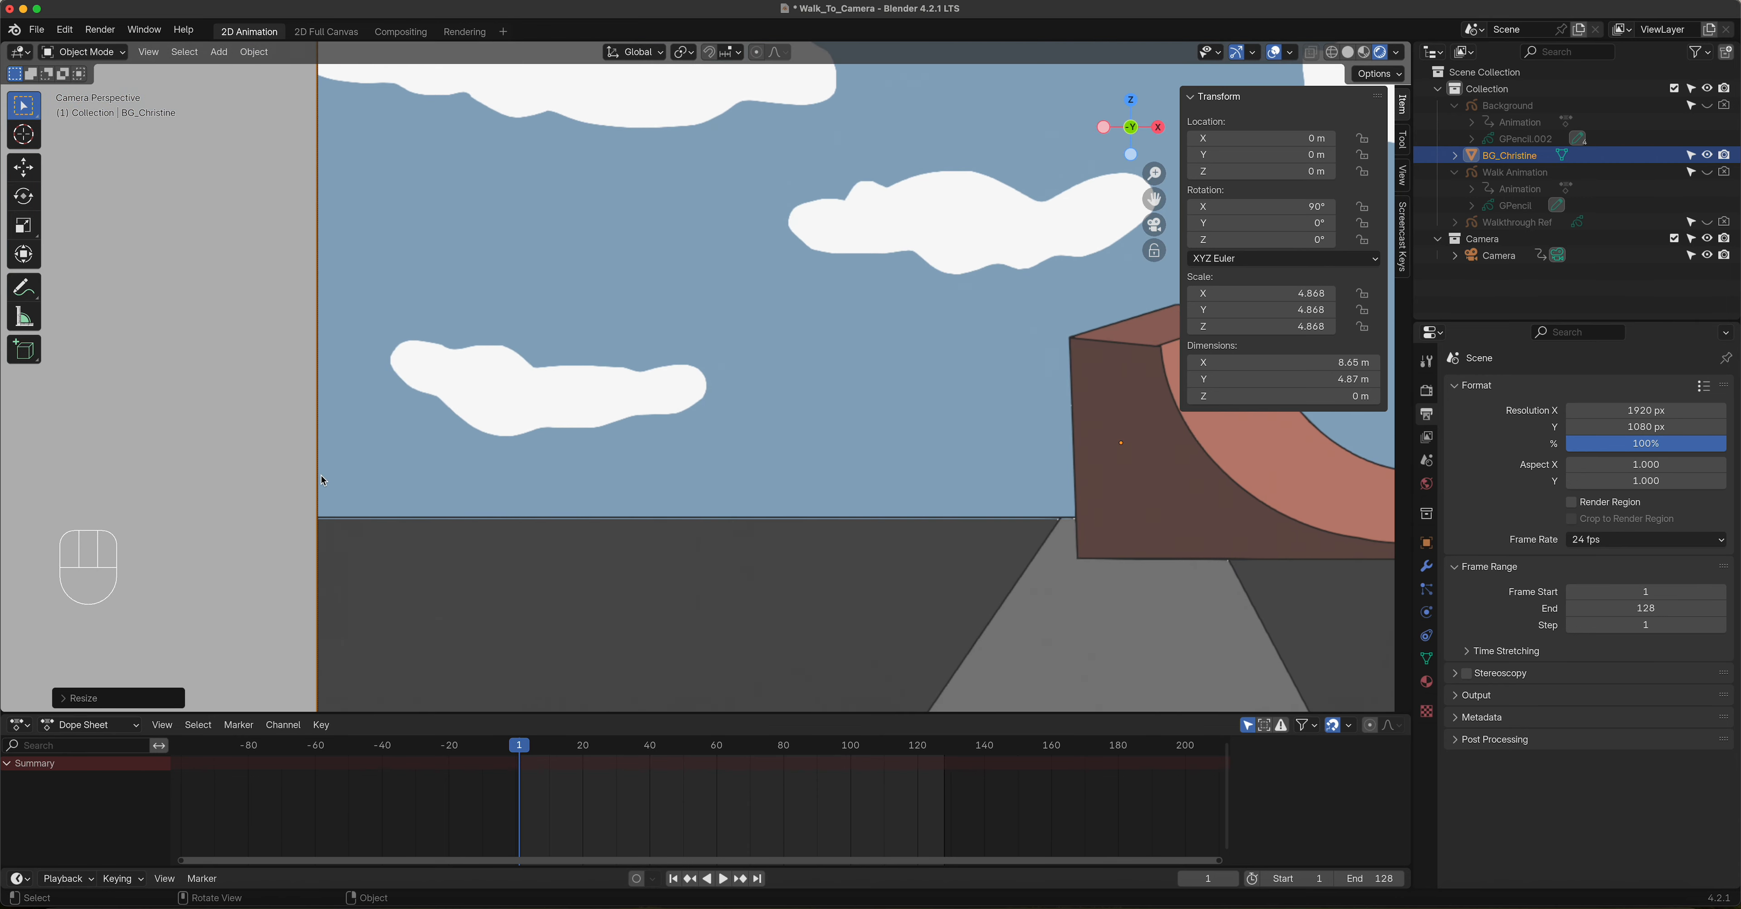
scroll(832, 475, down, 3)
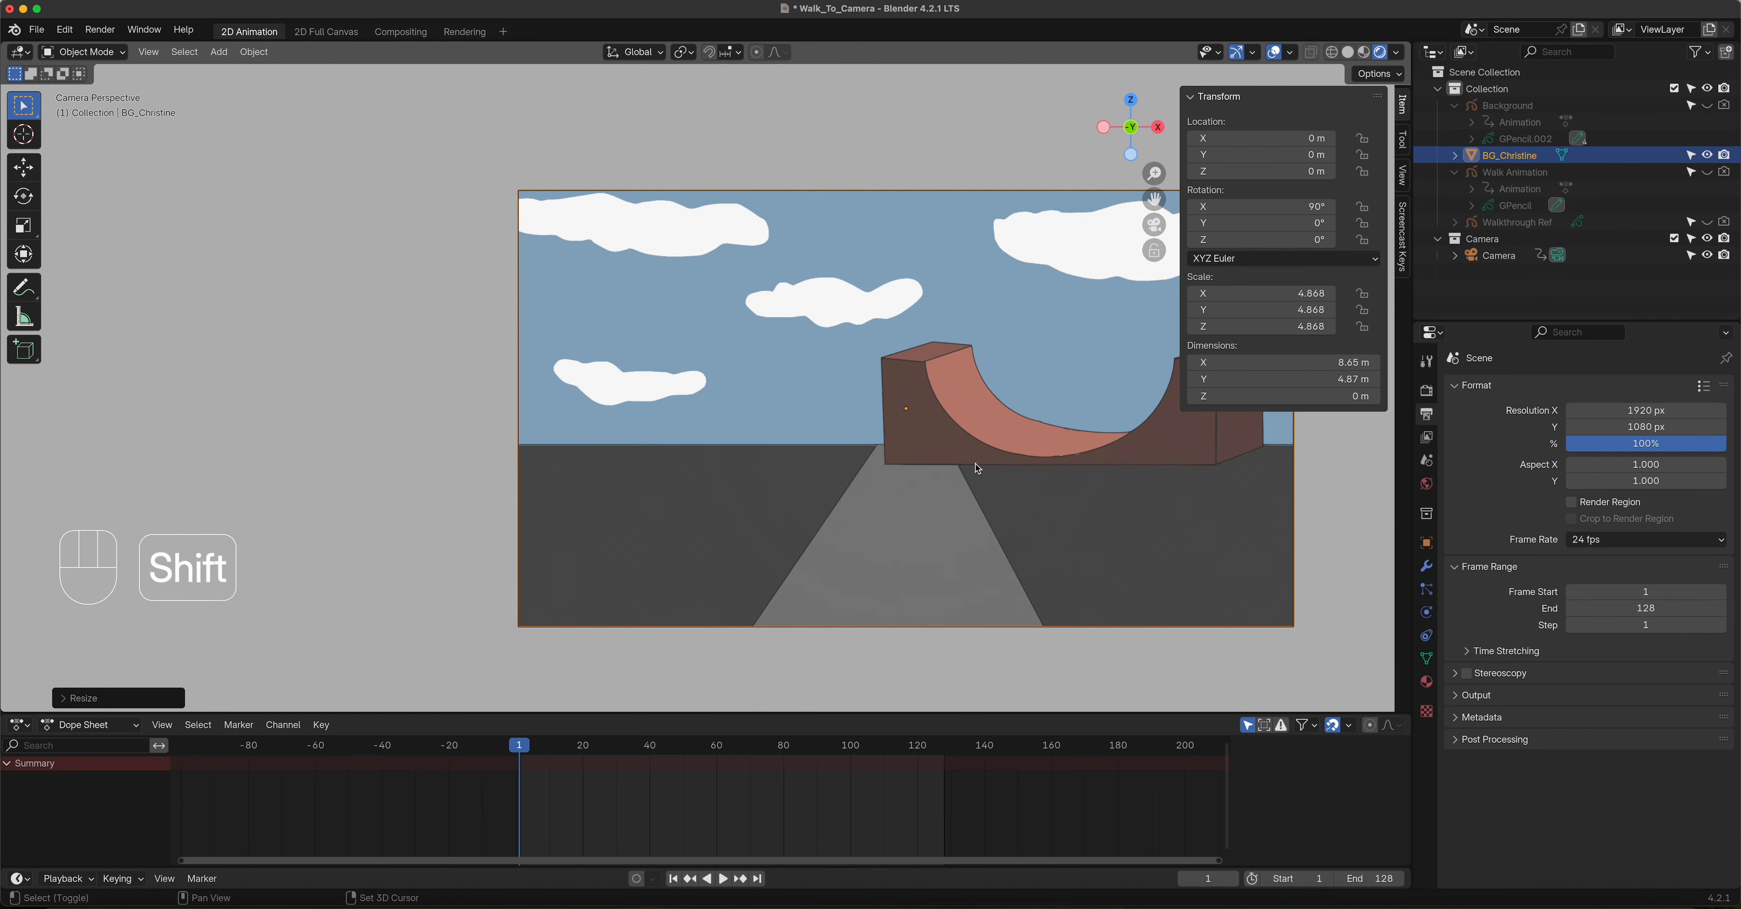
shift+middle_drag(977, 463, 770, 438)
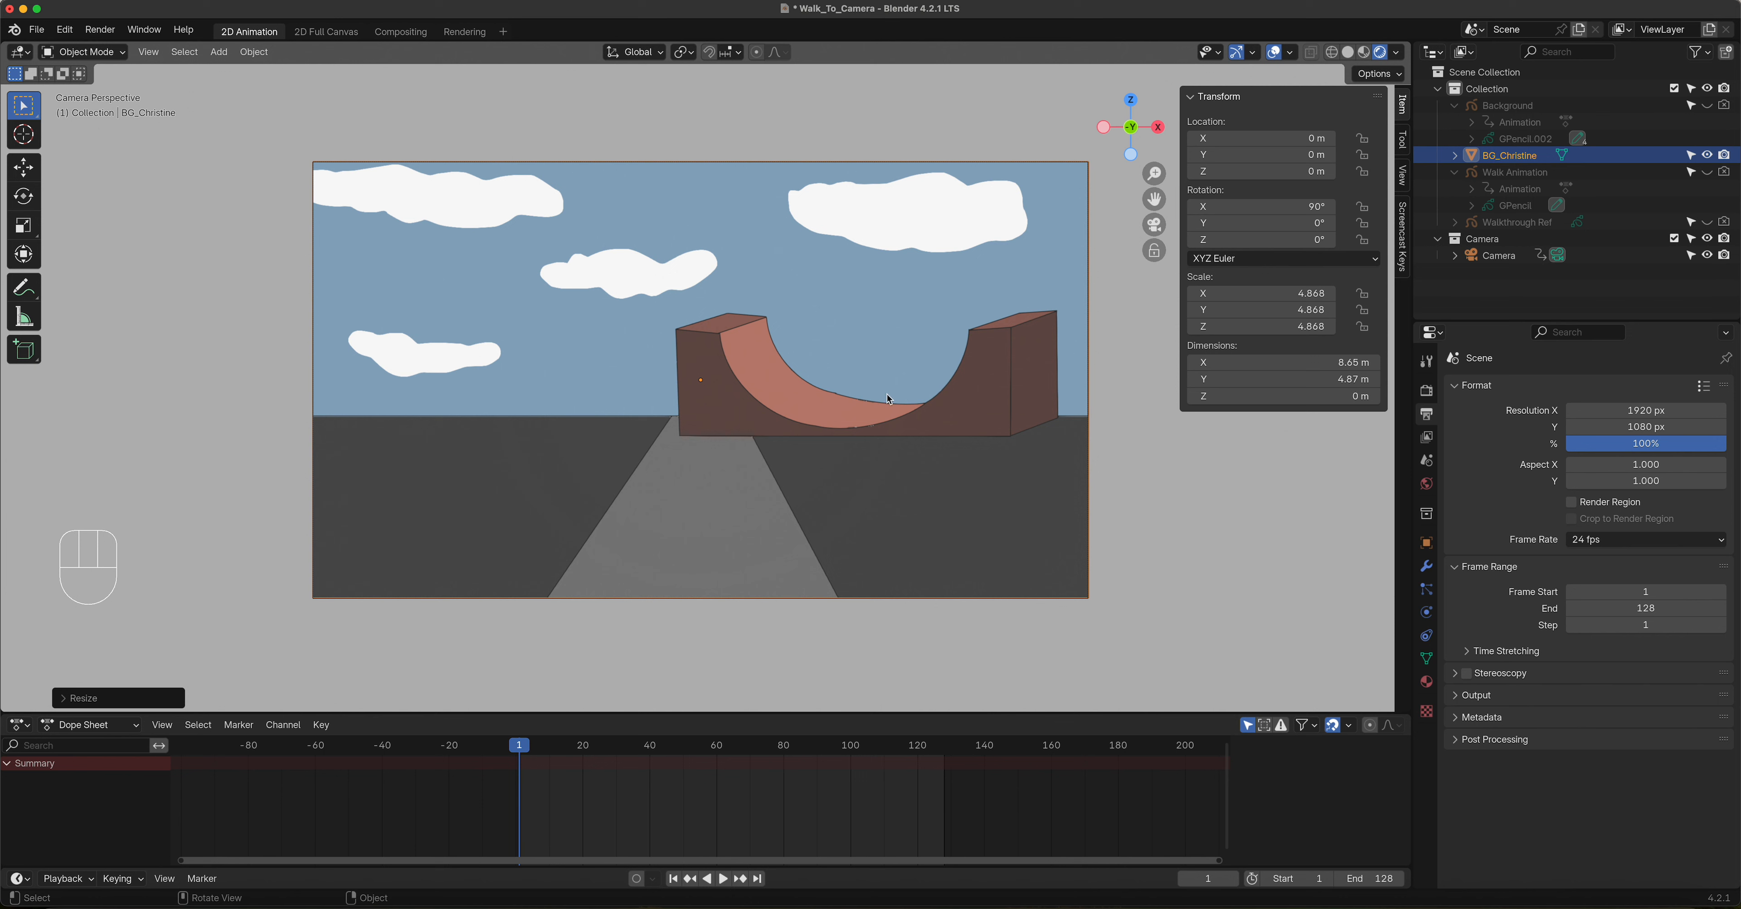
Step: Show Walk Animation in the viewport again and play back the walk against the imported background
click(1708, 172)
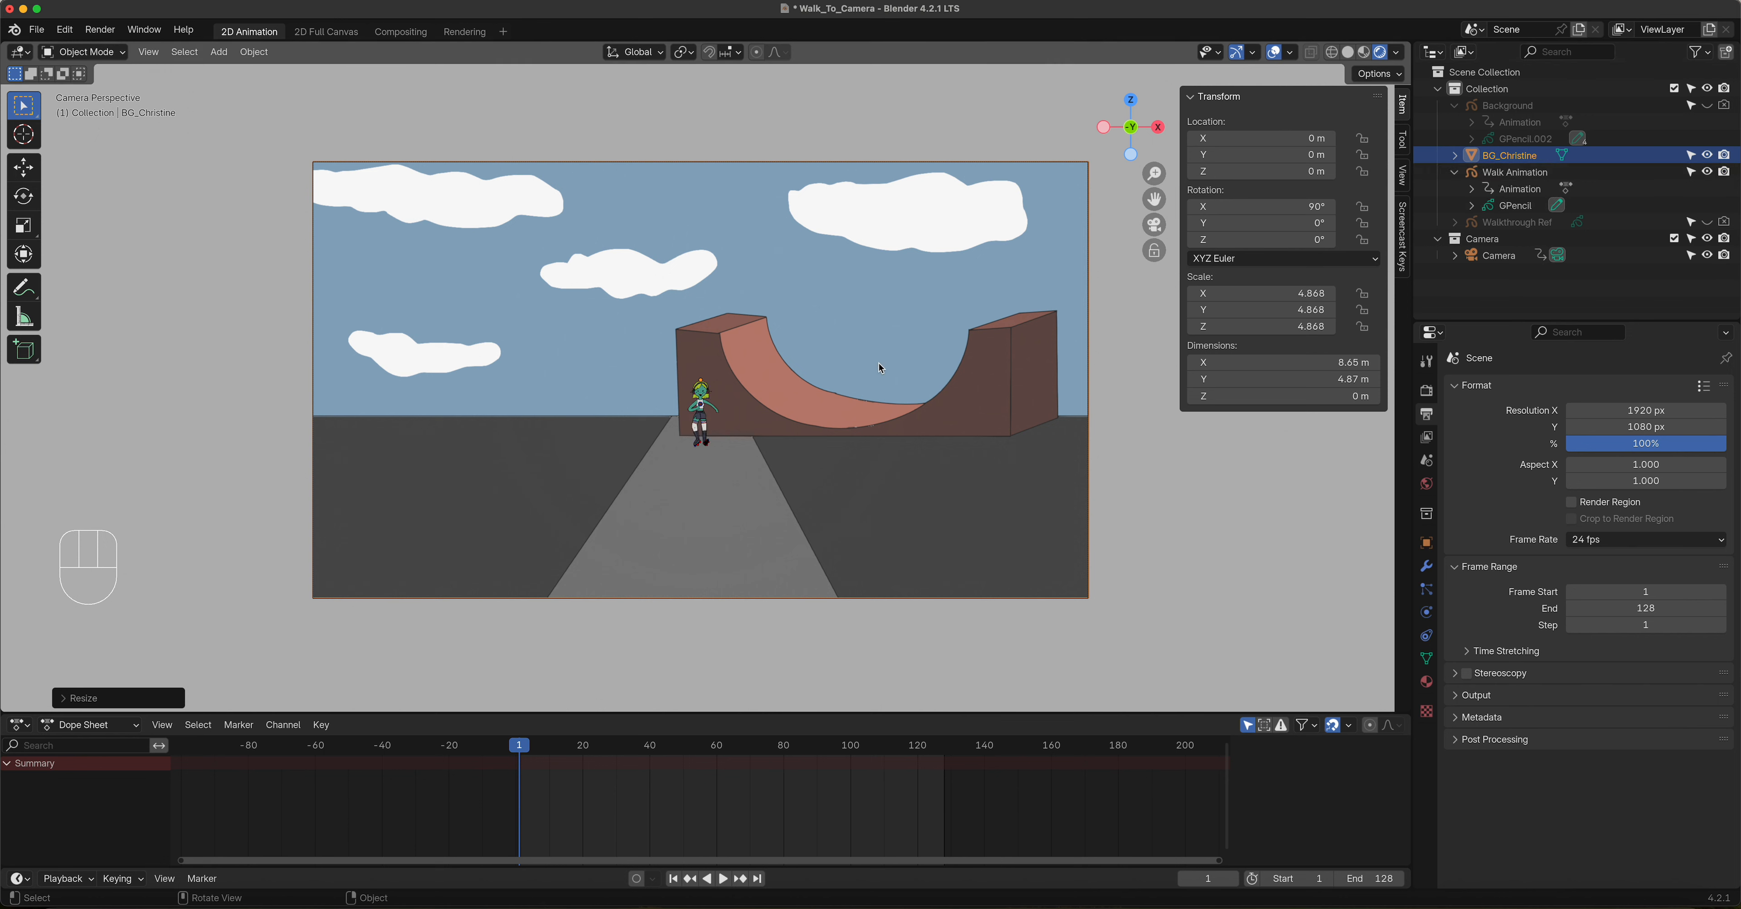
key(space)
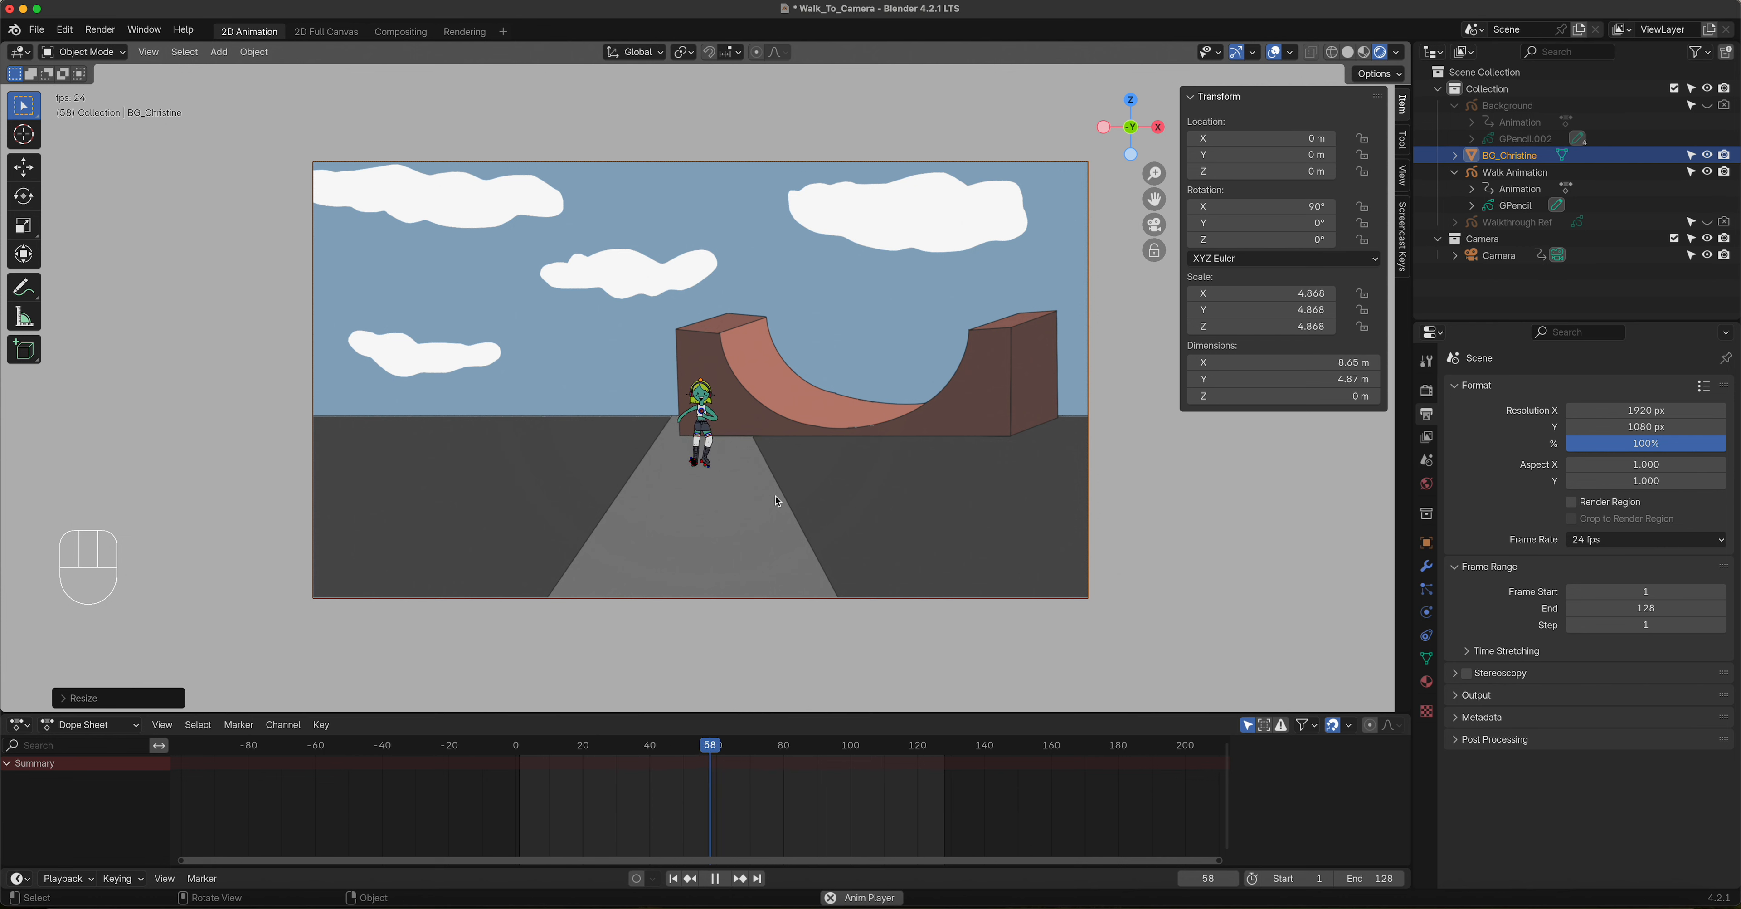
key(space)
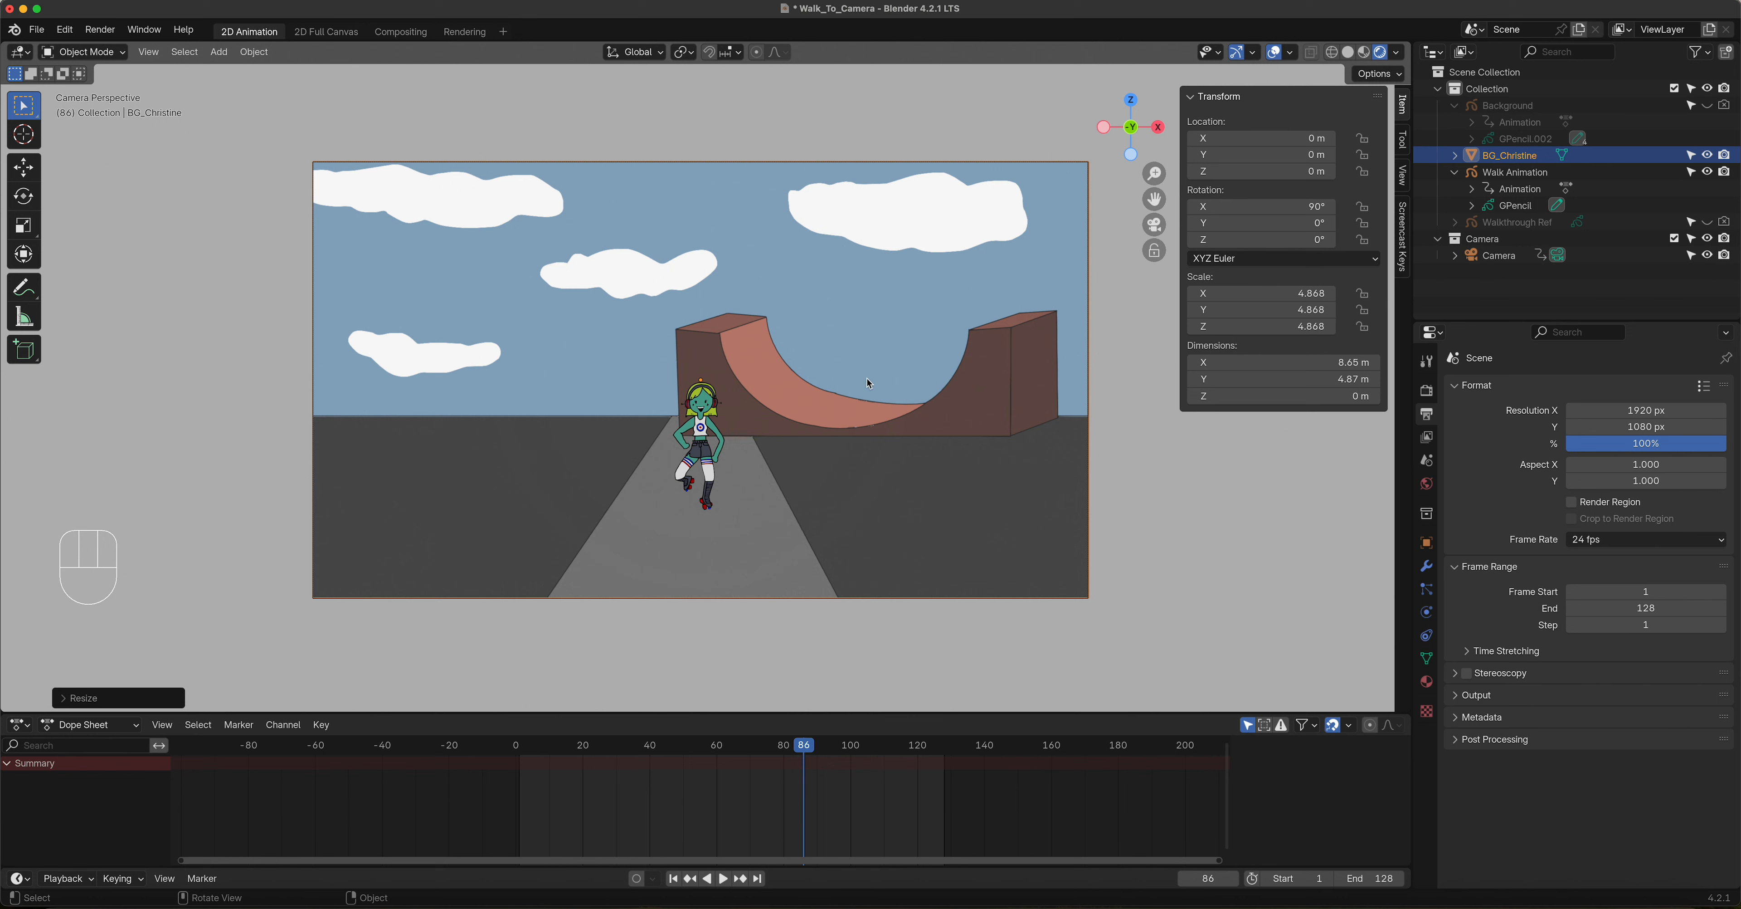
Step: Try moving the BG_Christine plane about -3.9 m along the Y axis, and return to the camera view
middle_drag(925, 331, 875, 331)
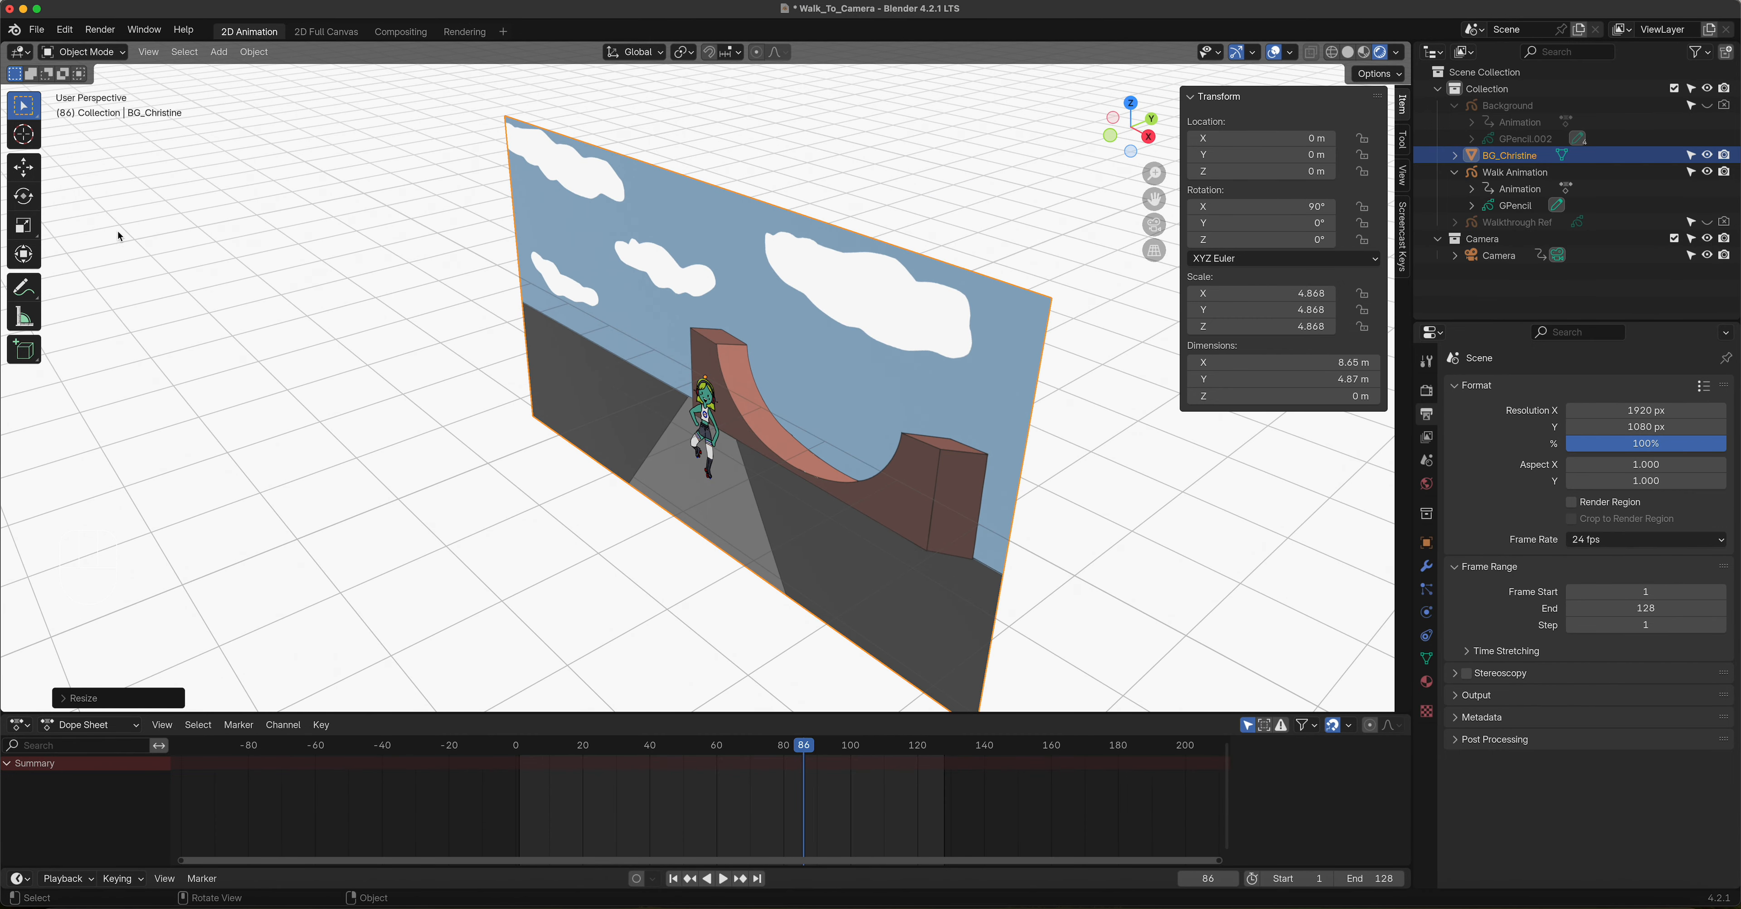
click(34, 171)
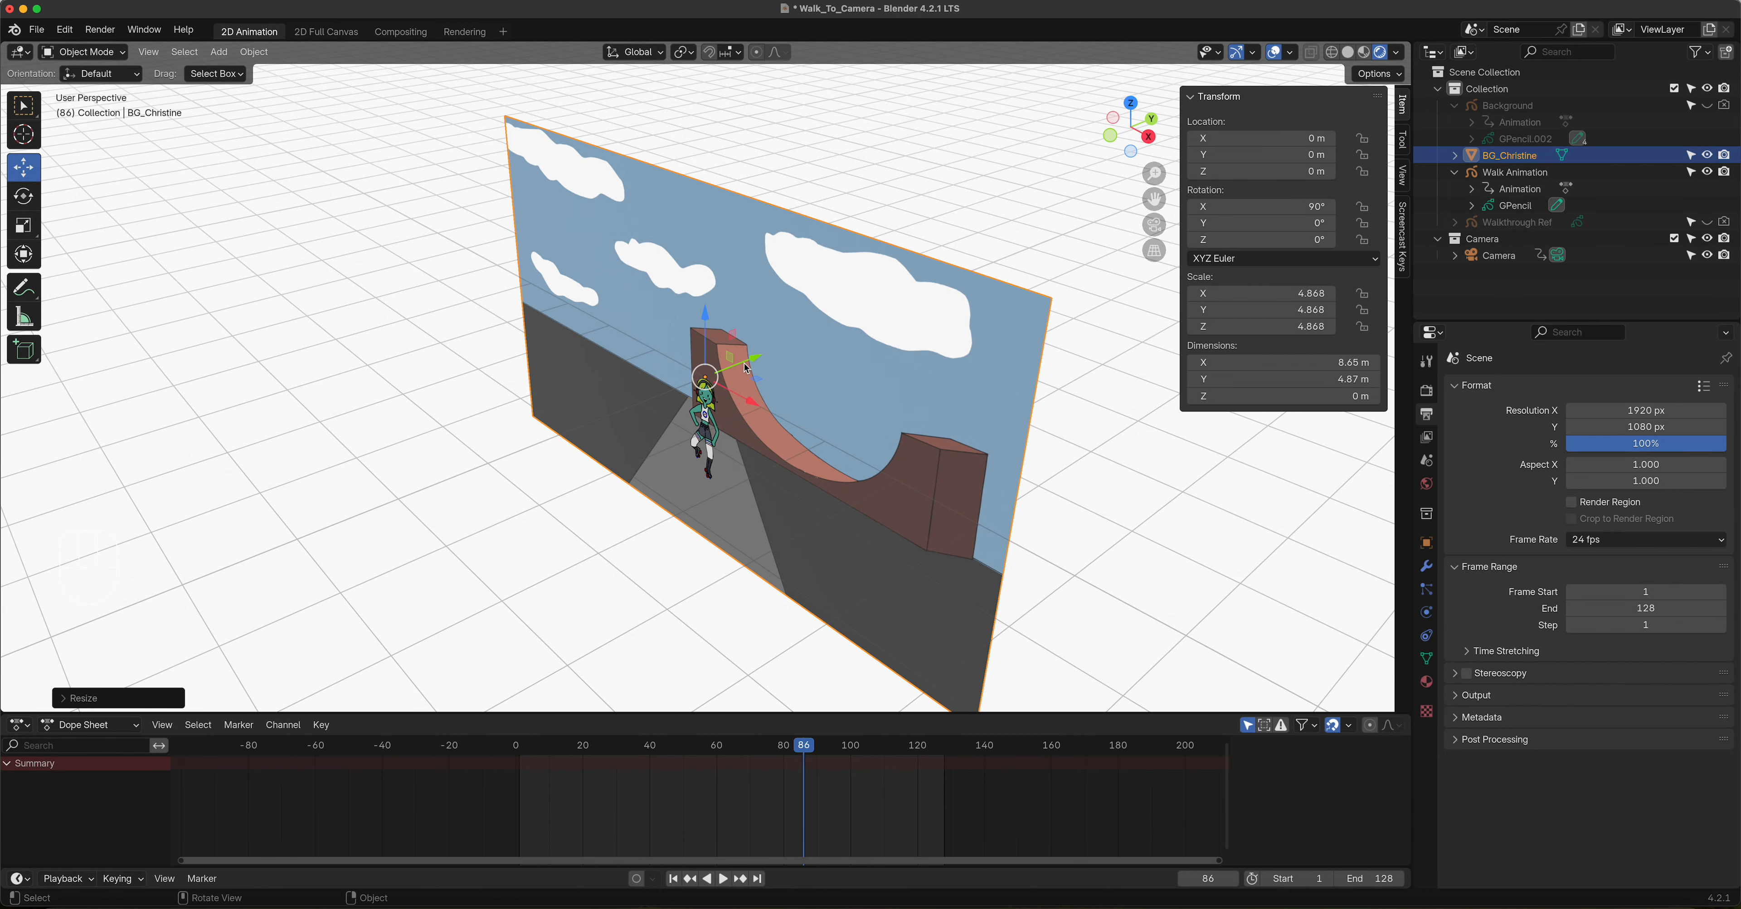
drag(746, 369, 454, 461)
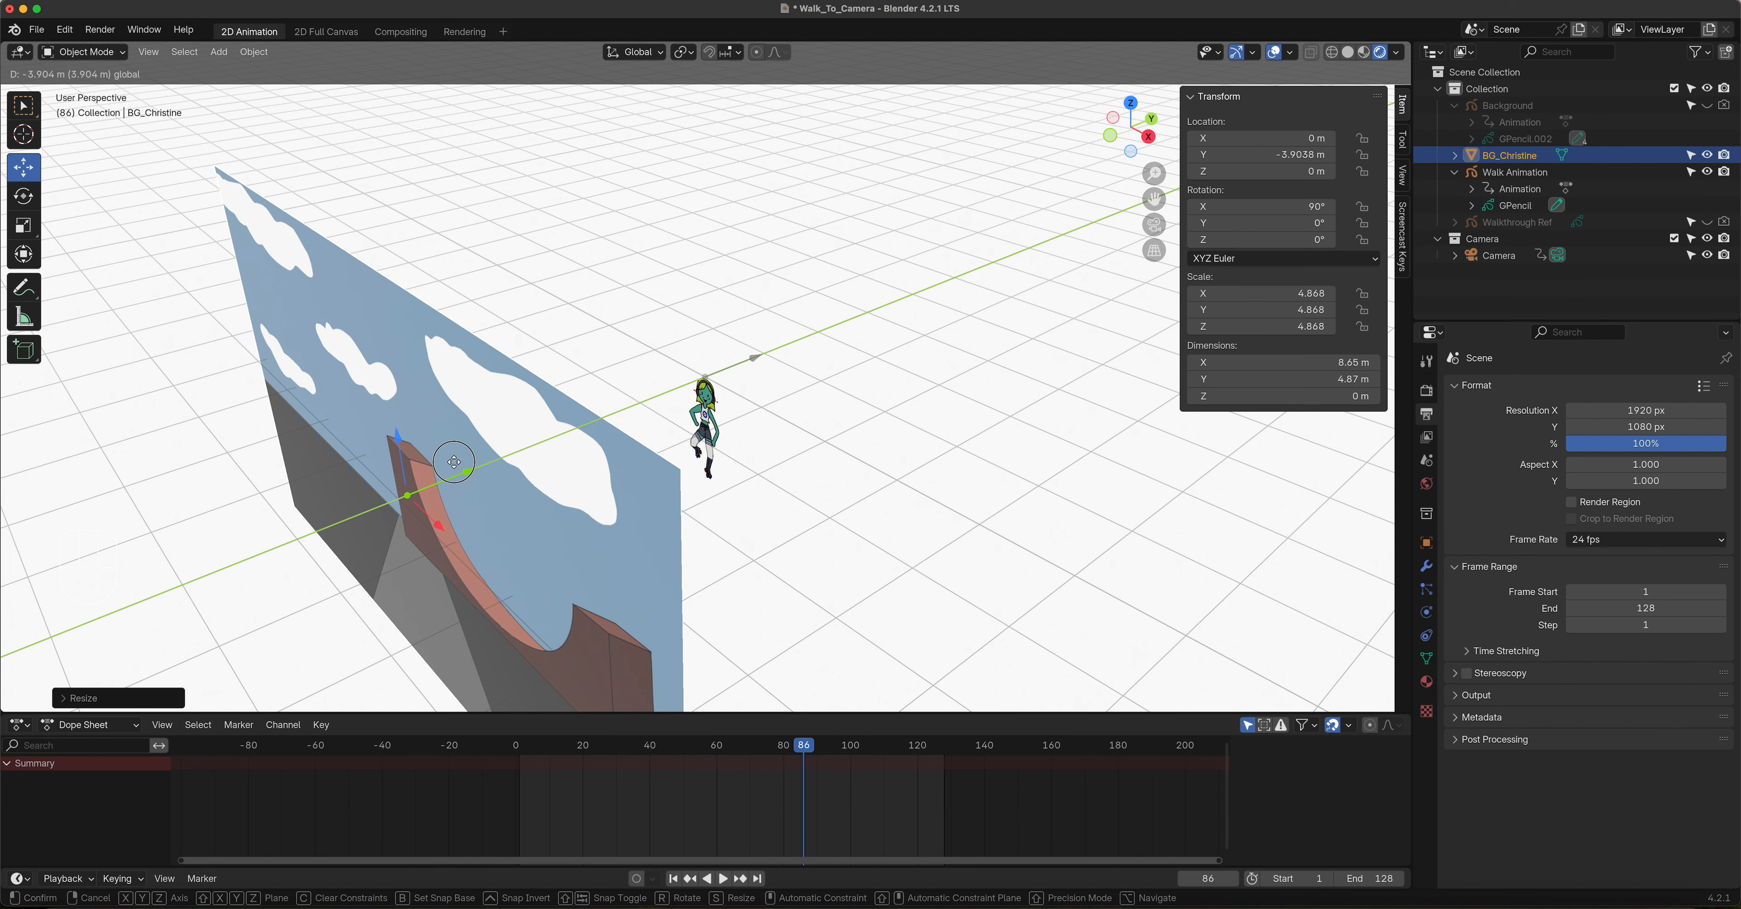
right_click(454, 461)
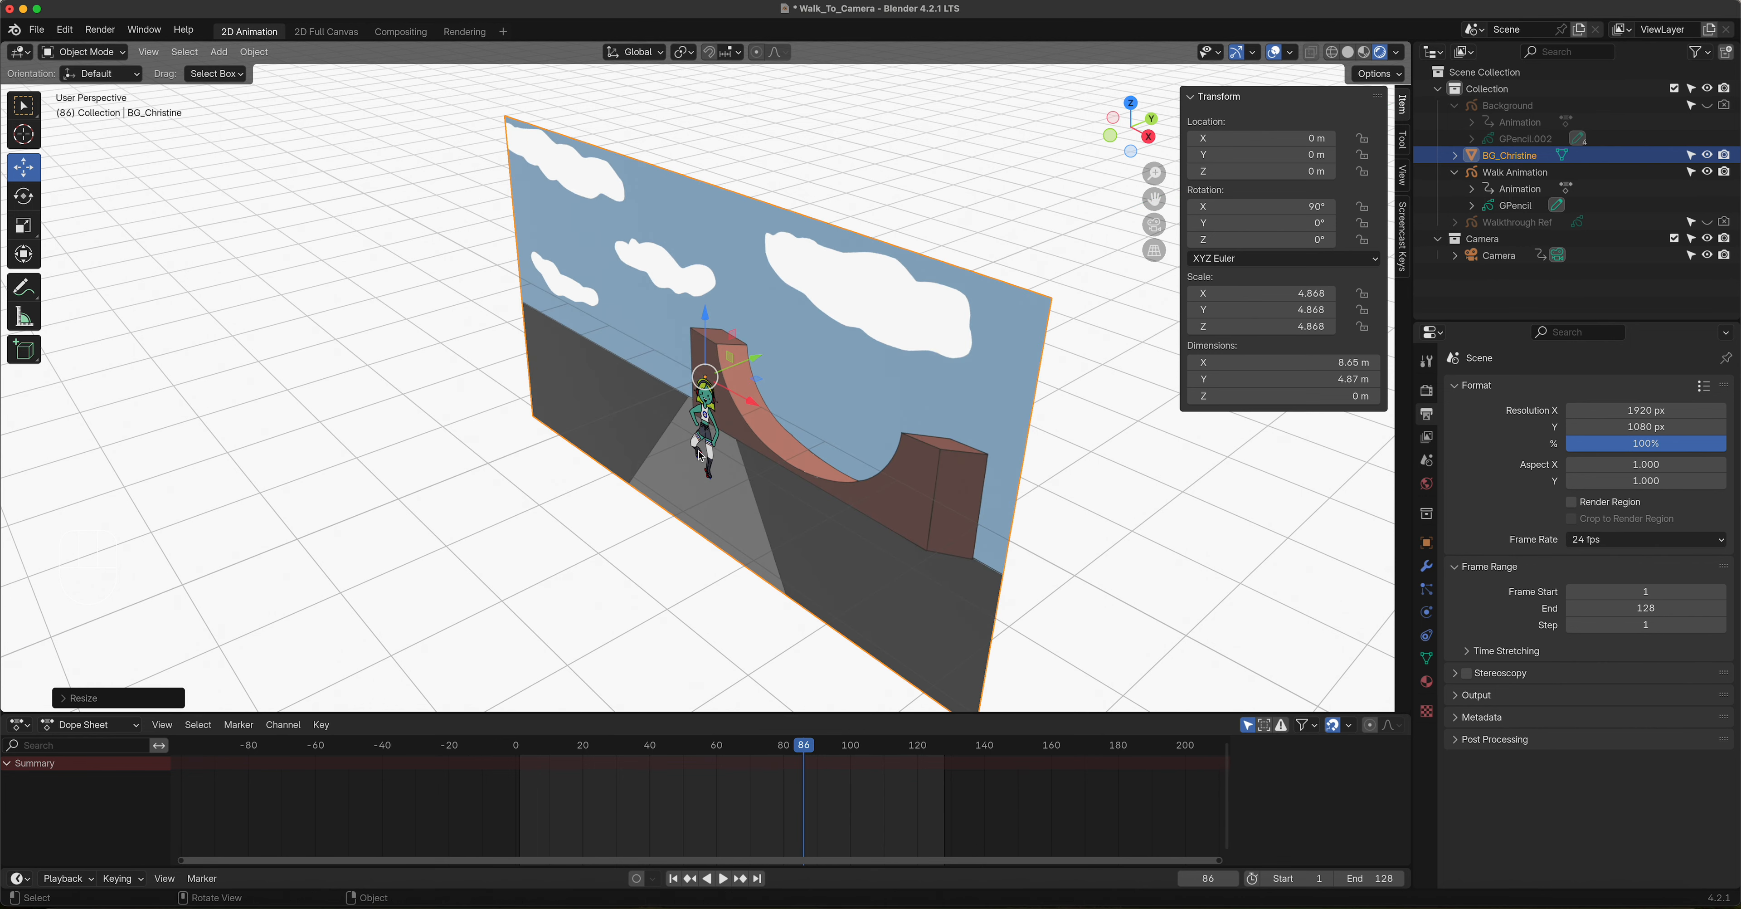
middle_drag(726, 433, 806, 398)
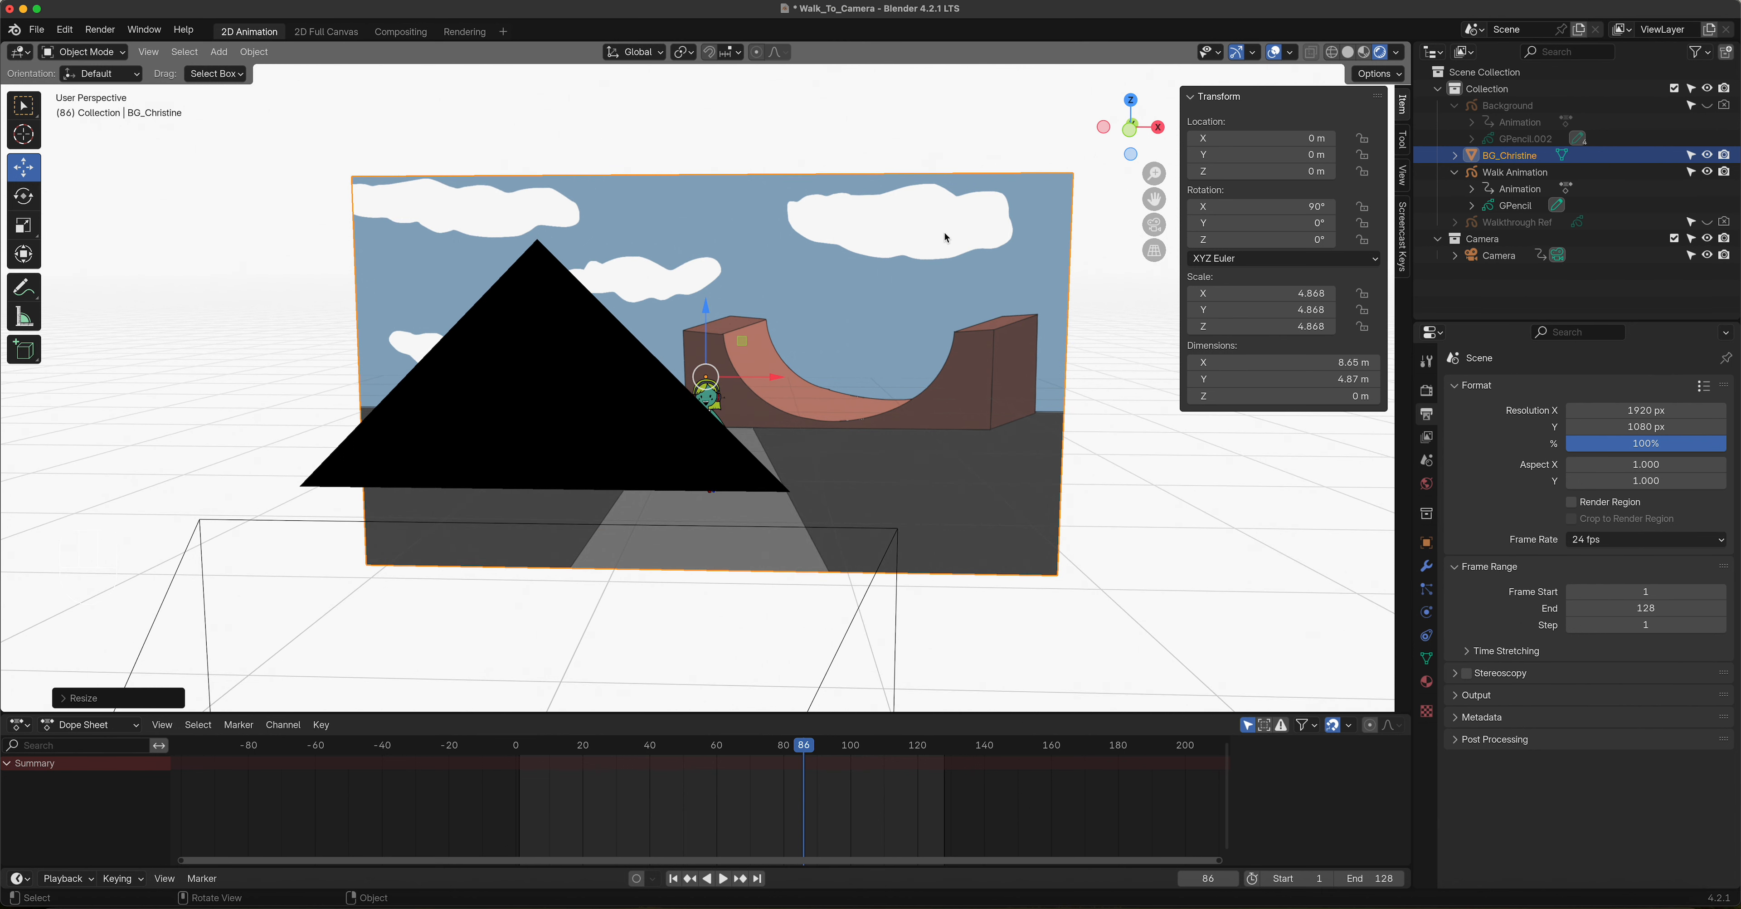
key(KP_0)
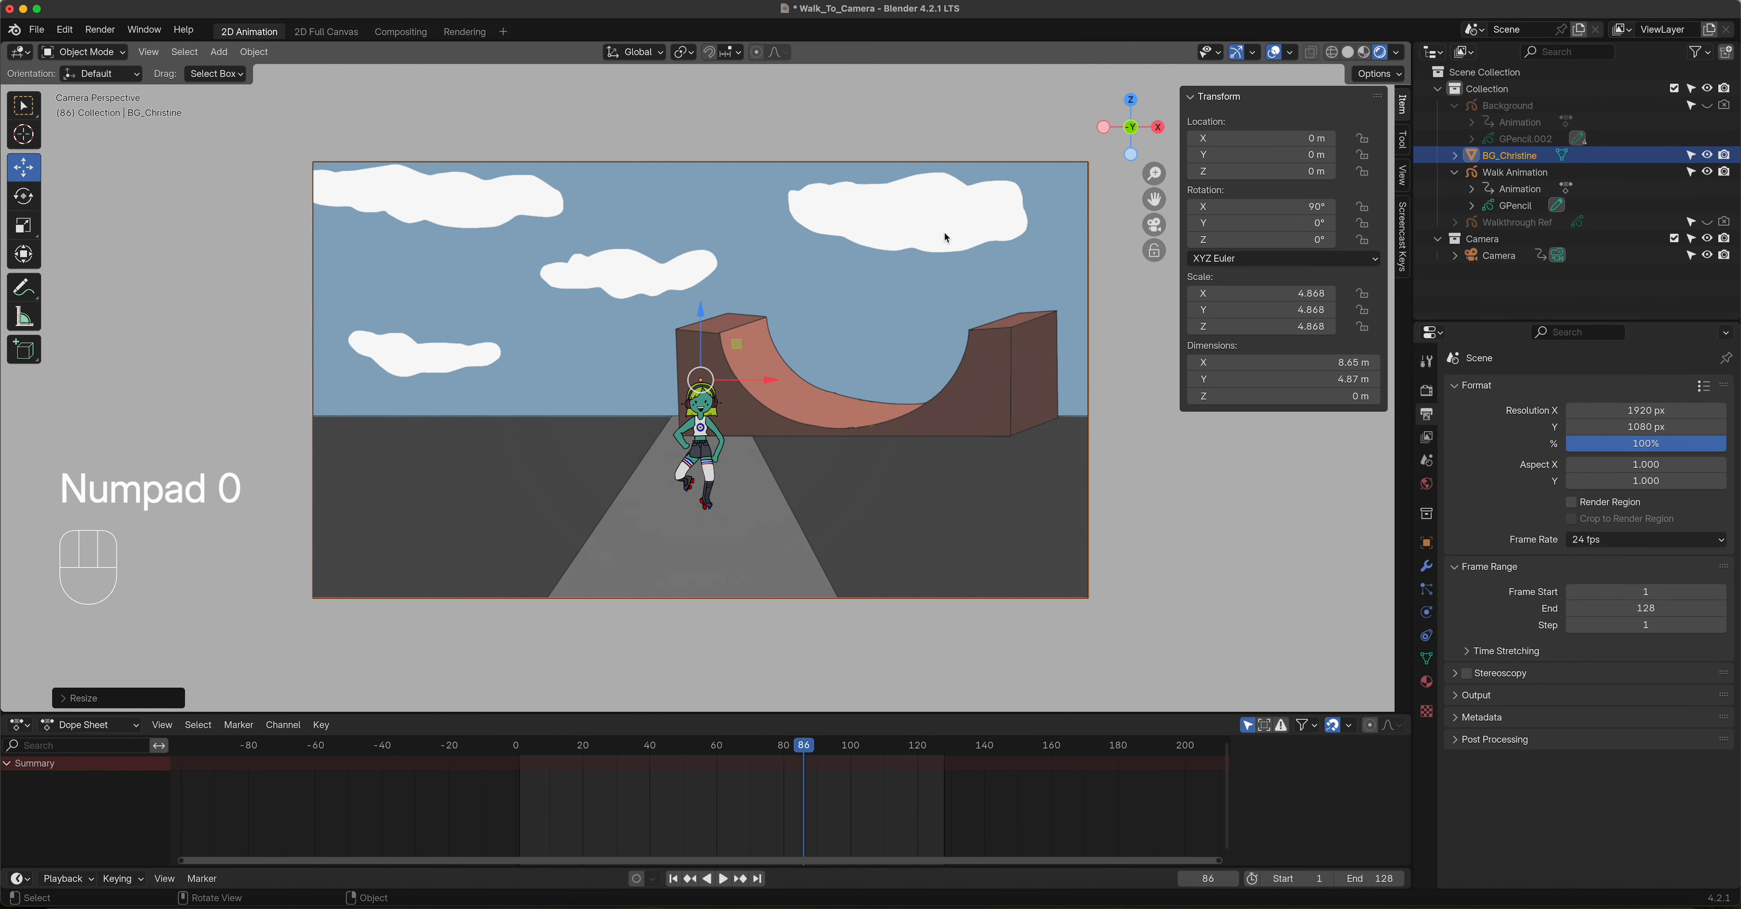